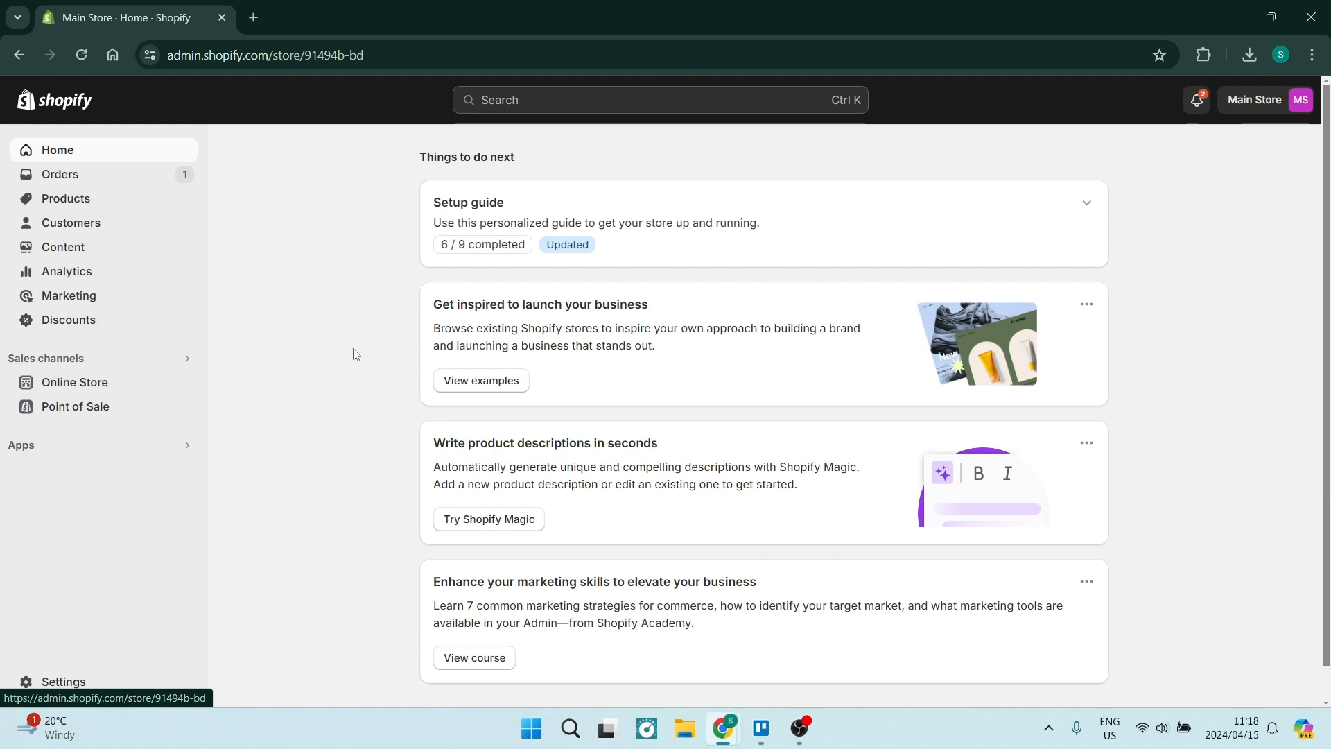
Add a new online store page and title it "Size Chart"
left_click(86, 387)
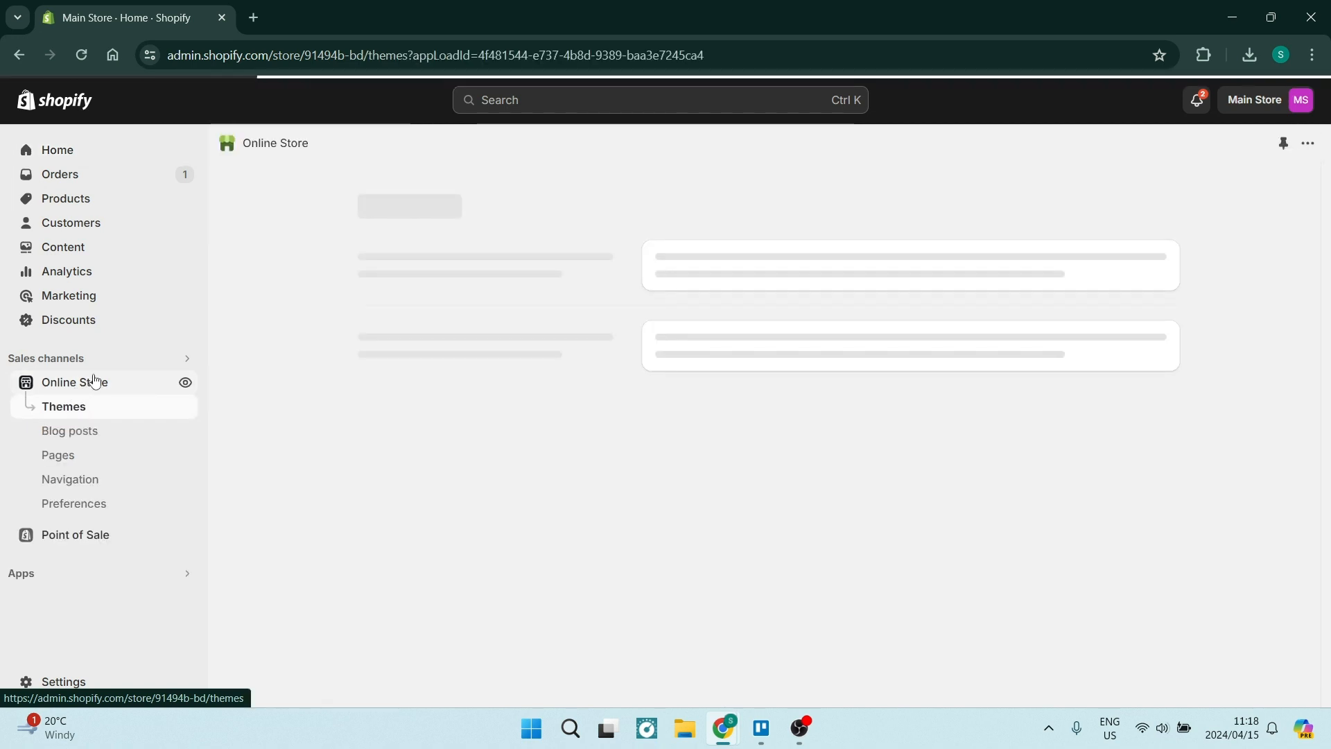
left_click(70, 463)
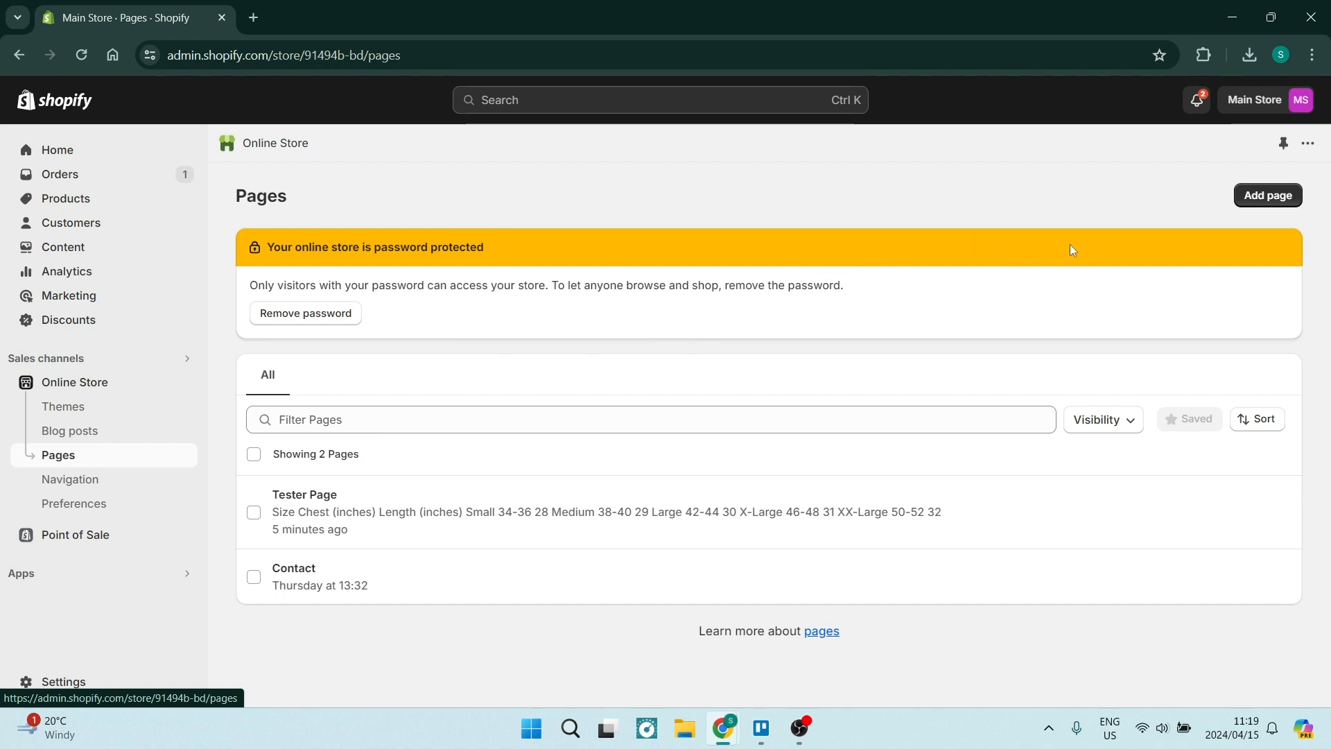
left_click(1272, 197)
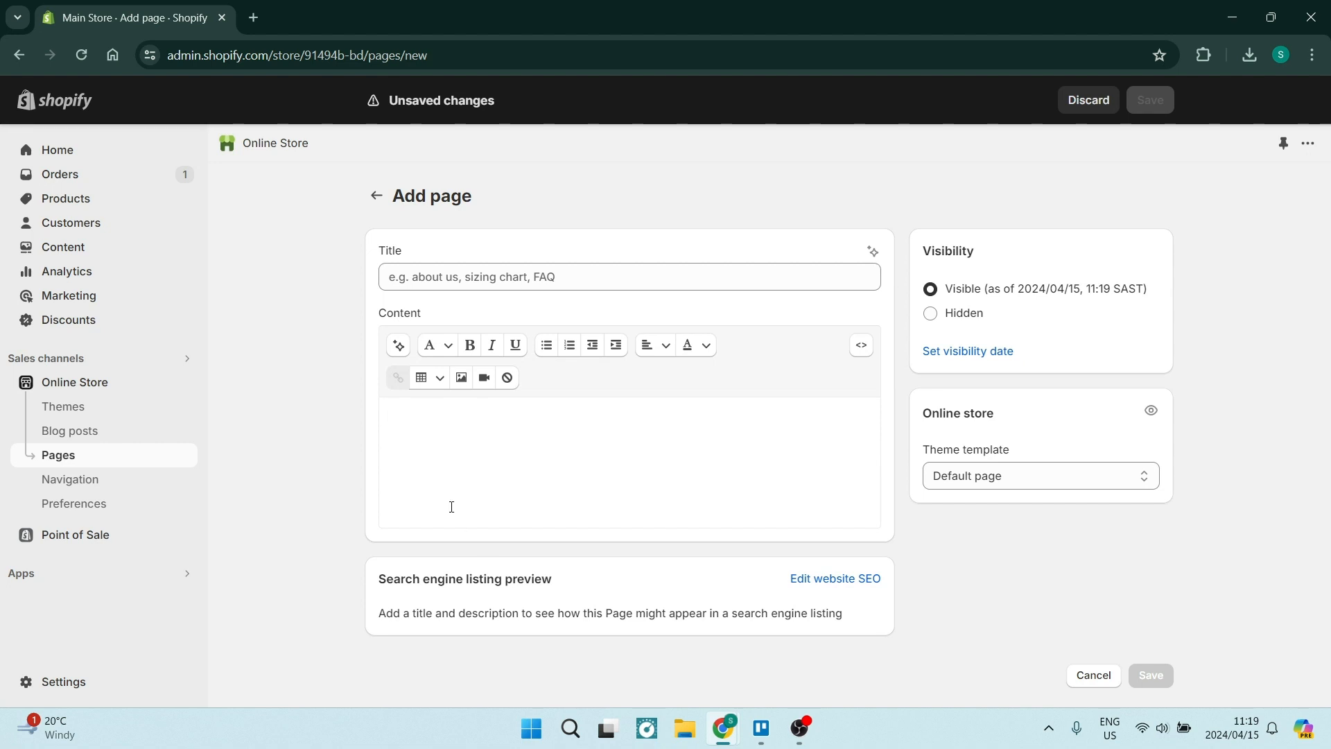
left_click(520, 278)
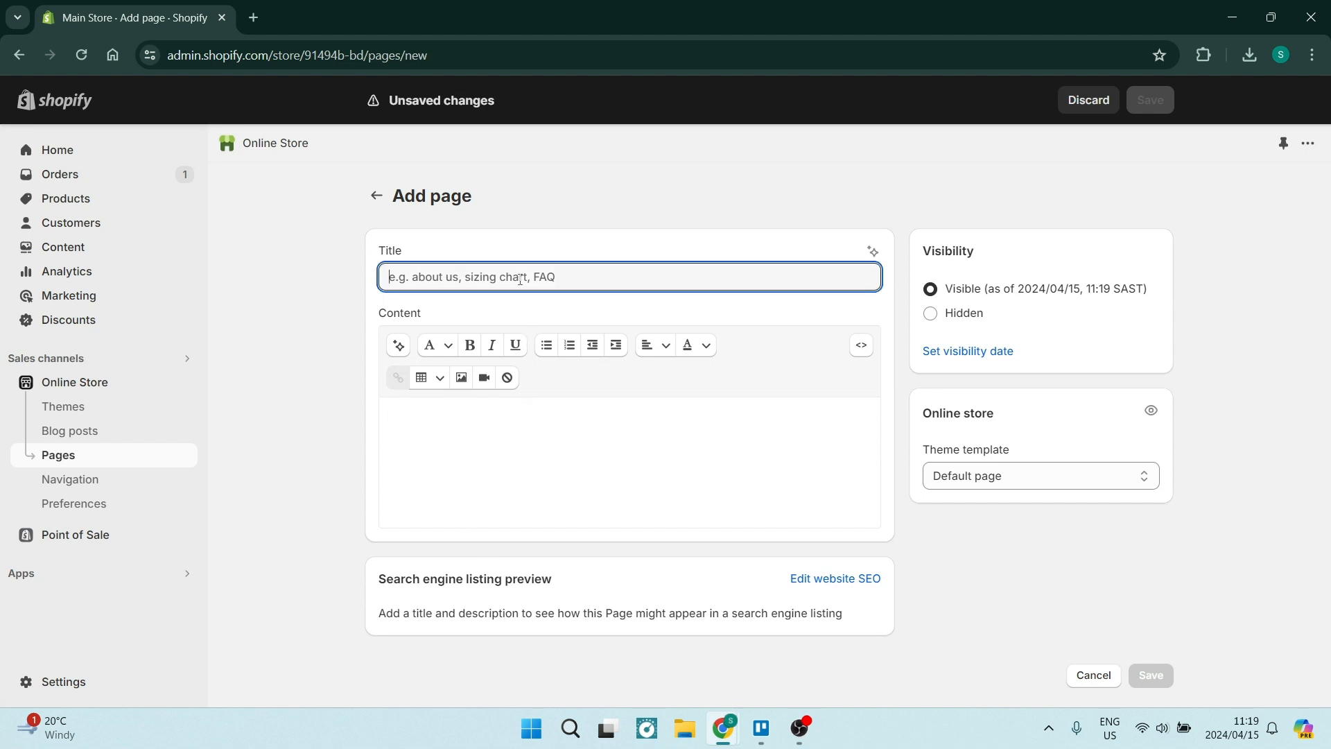
type("Size")
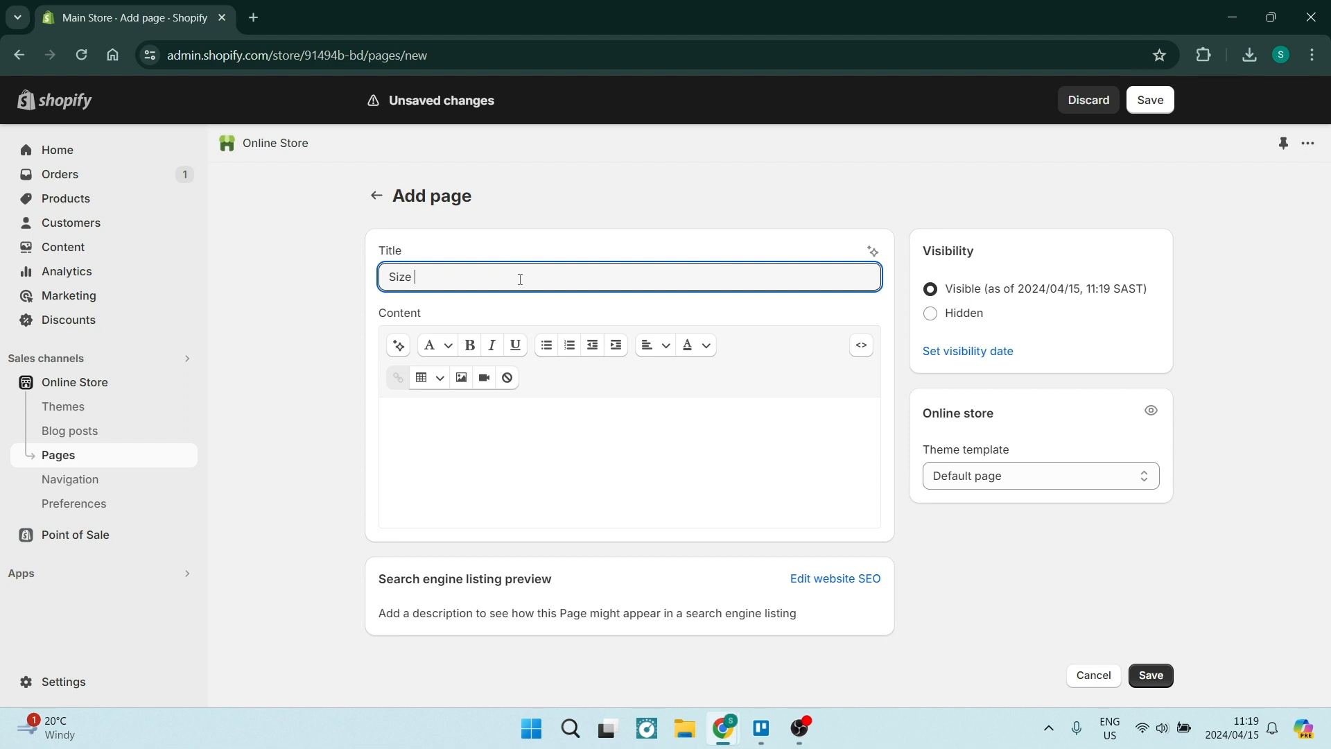
type(" Chart")
left_click(617, 432)
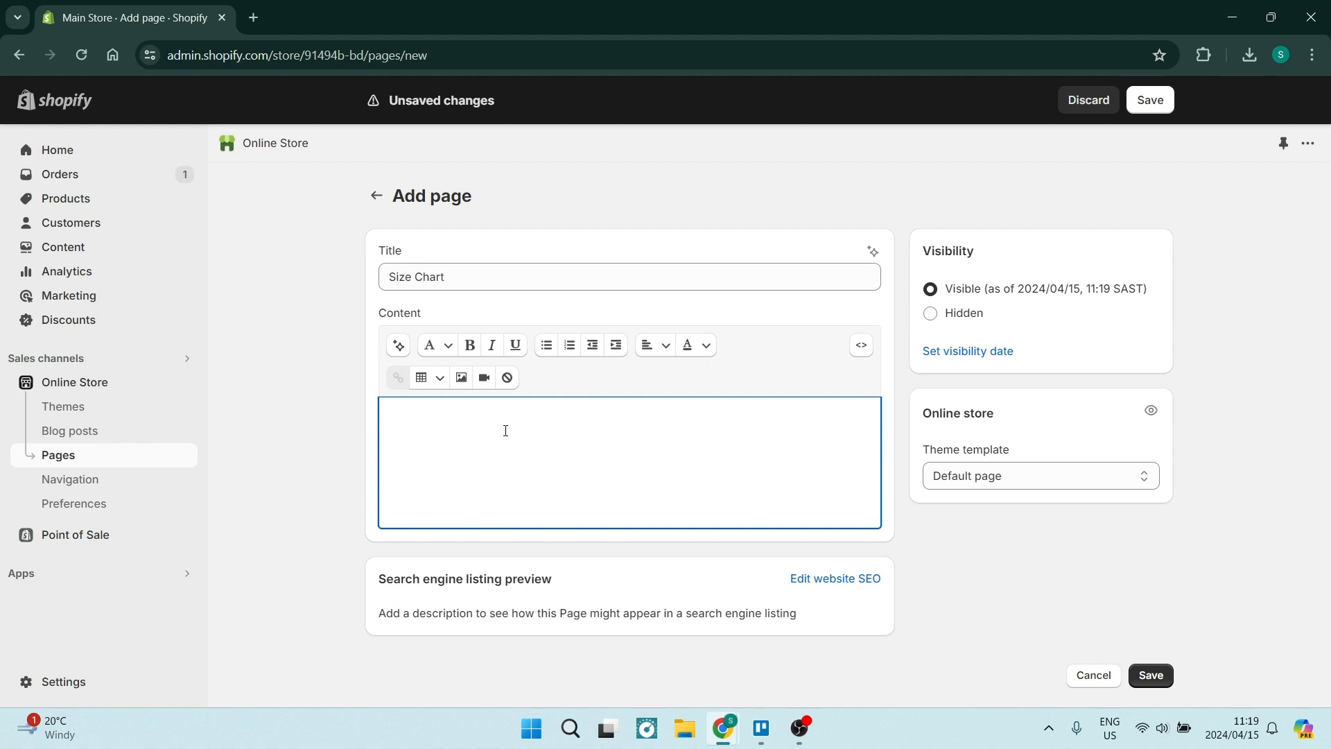
left_click(440, 378)
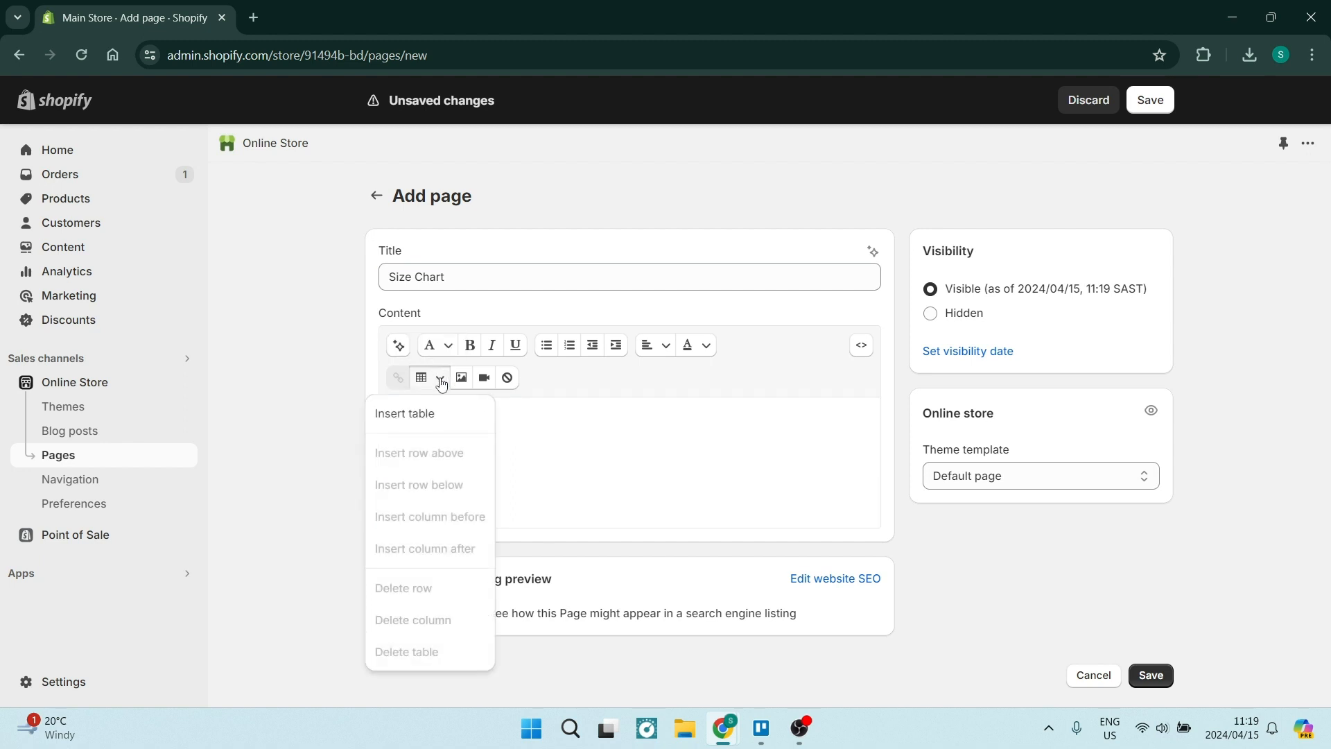
left_click(502, 467)
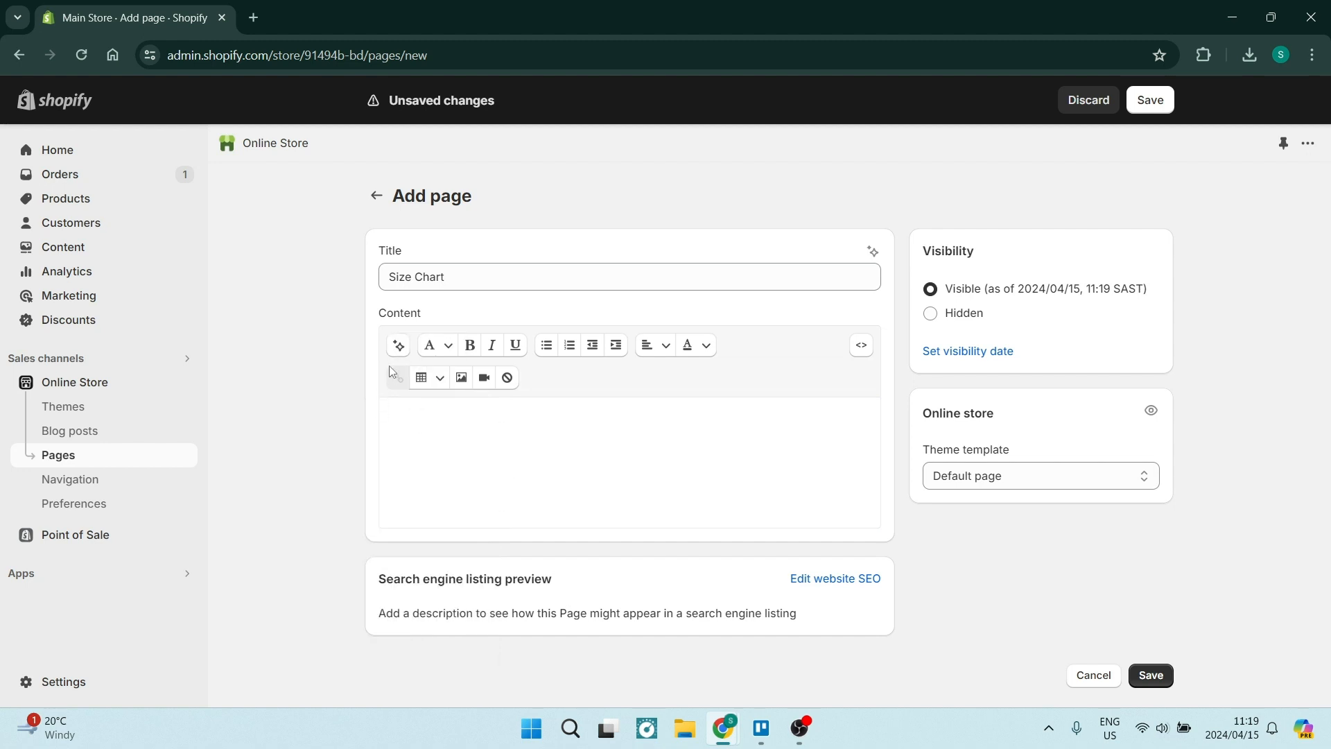
Generate and keep page content from a prompt for an HTML t-shirt size chart table in inches with chest and length measurements, without extra text
left_click(398, 346)
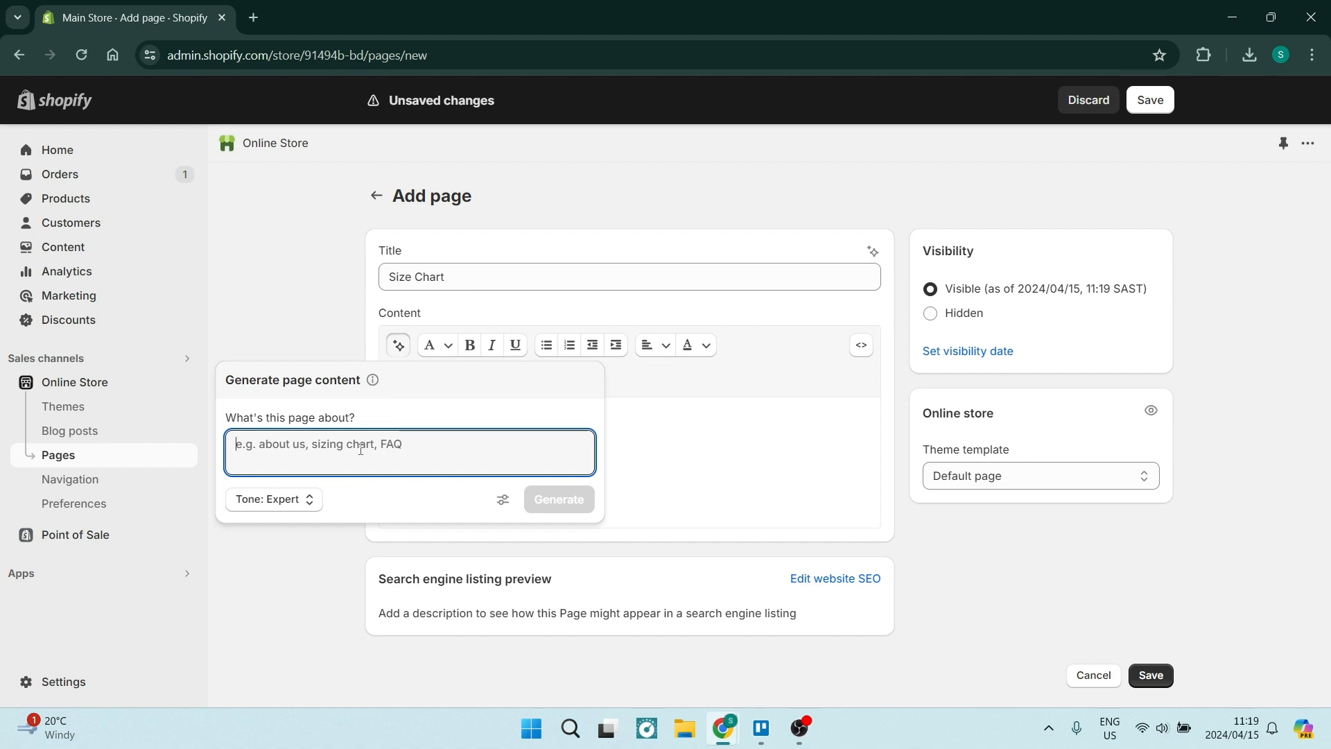
type("Generate an HTML table of a size chart in inches for a t-shirt with chest and length measurements. Give me just the table without extra text.")
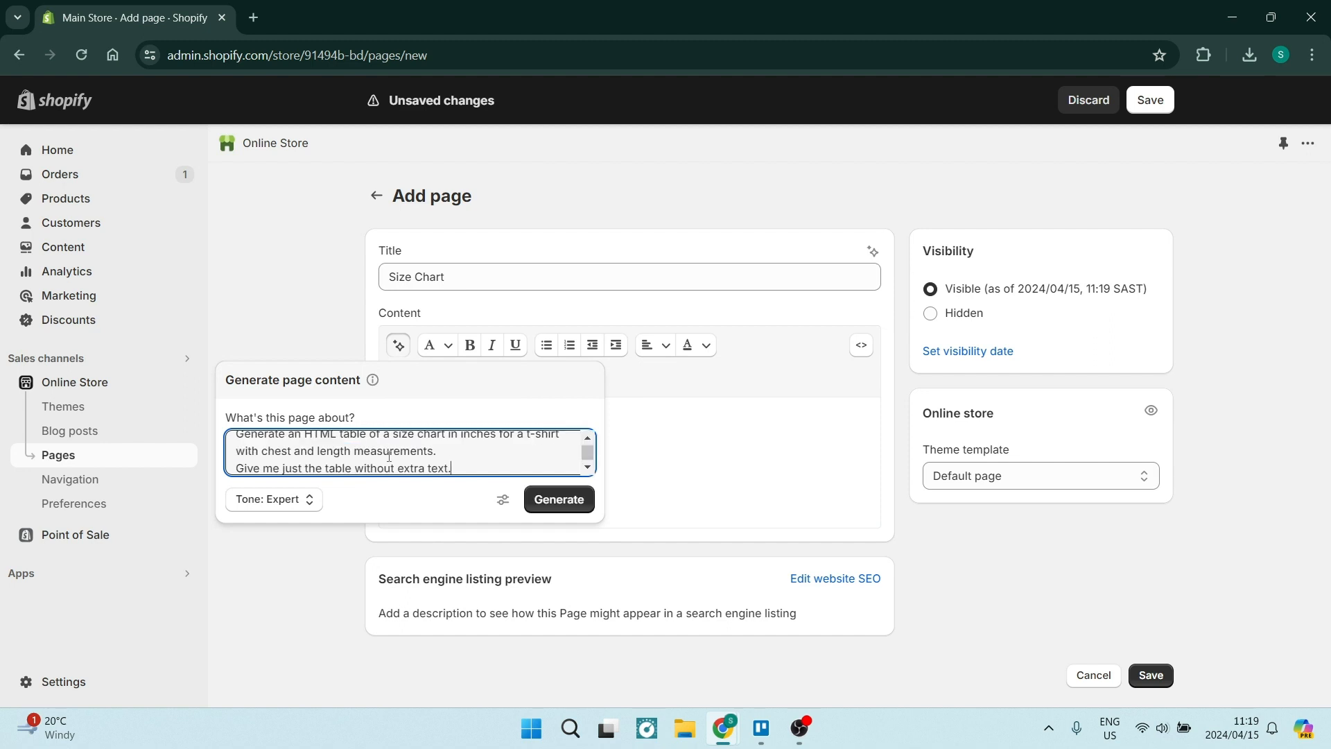
scroll(398, 461, "up", 1)
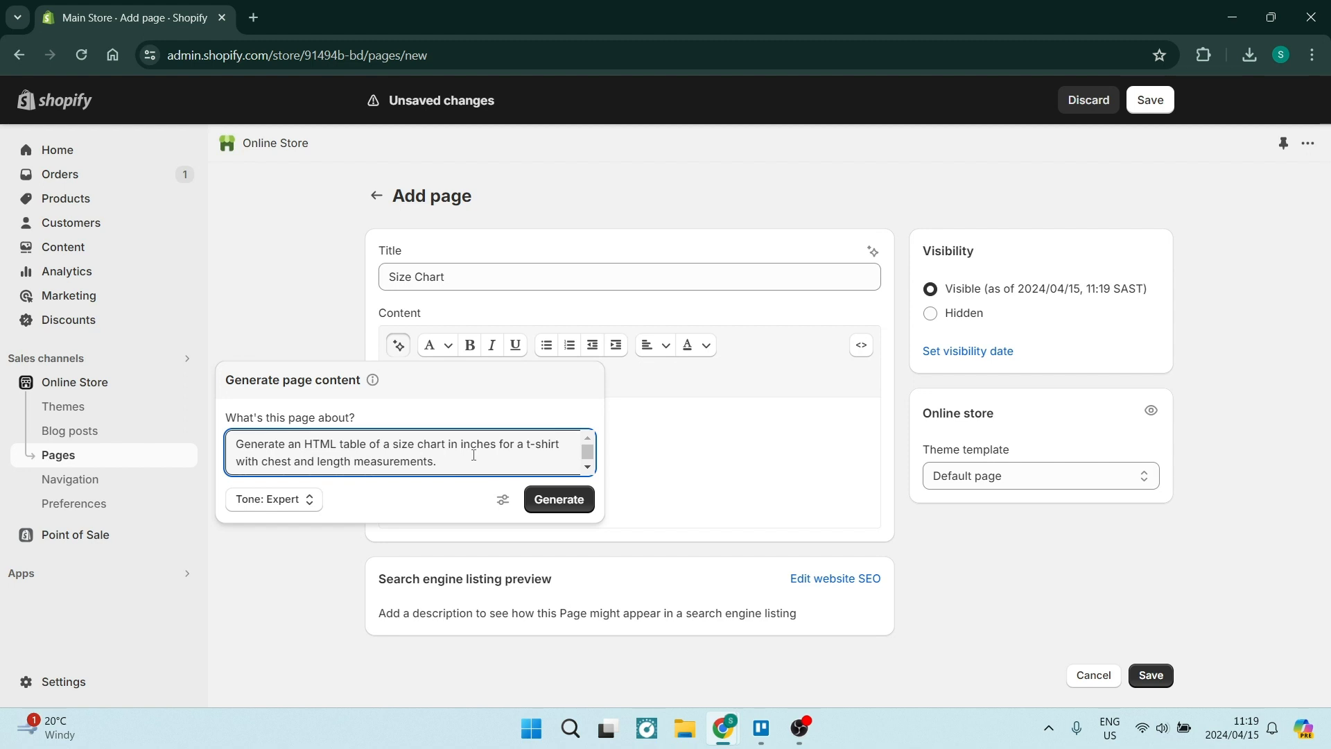
scroll(473, 454, "down", 1)
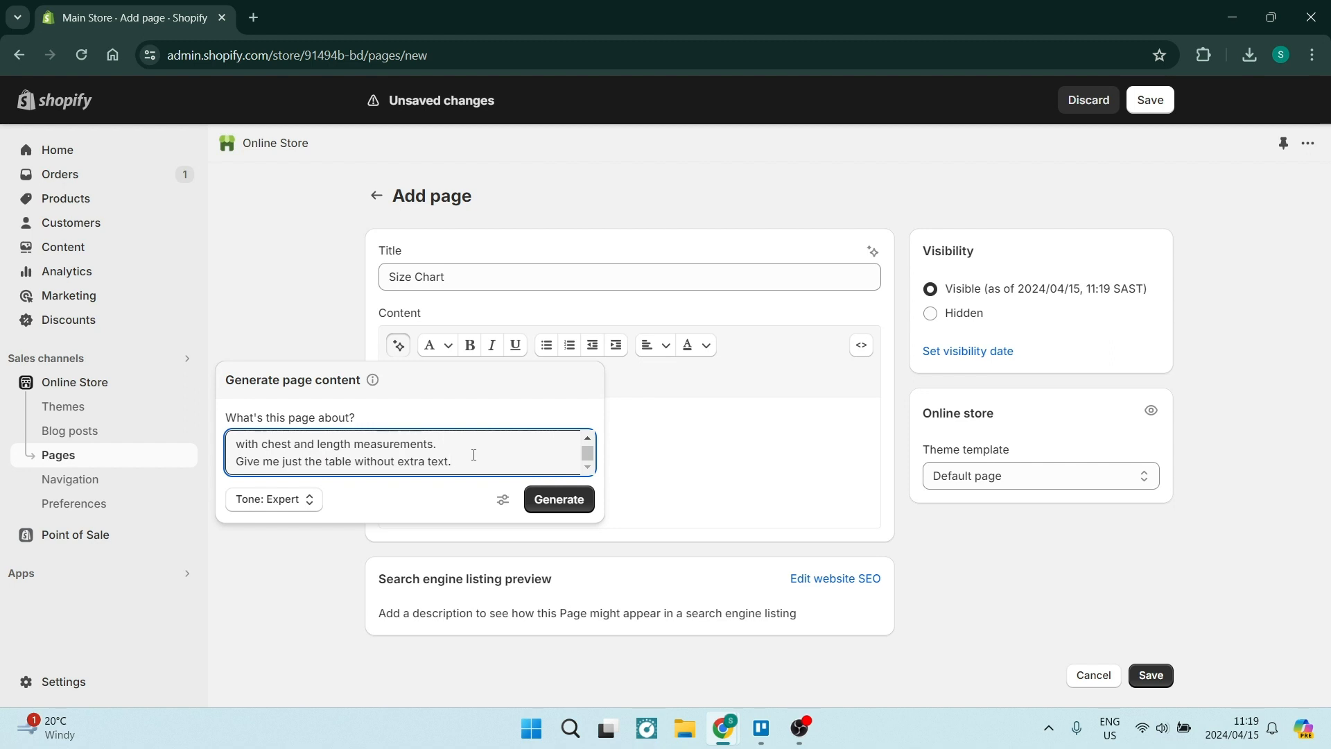
scroll(474, 454, "up", 1)
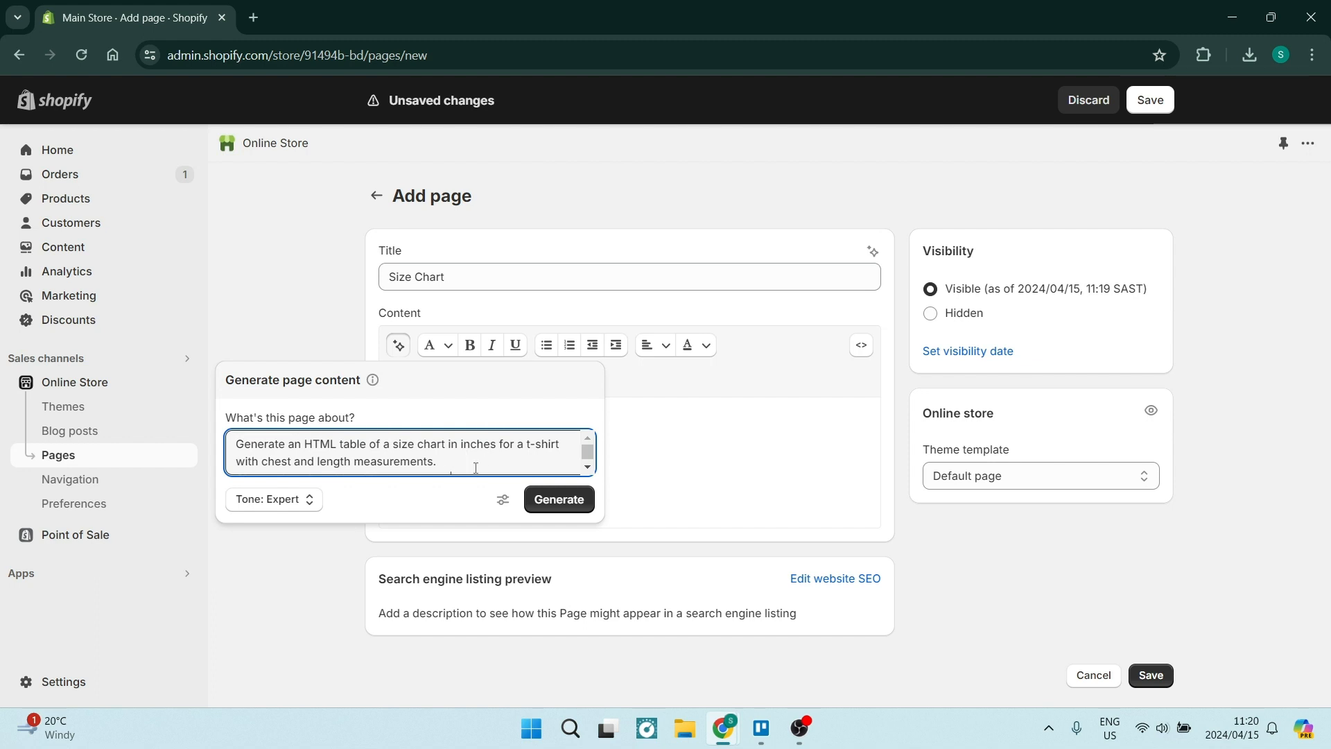
double_click(468, 444)
left_click(446, 465)
type("Give me just the table without extra text.")
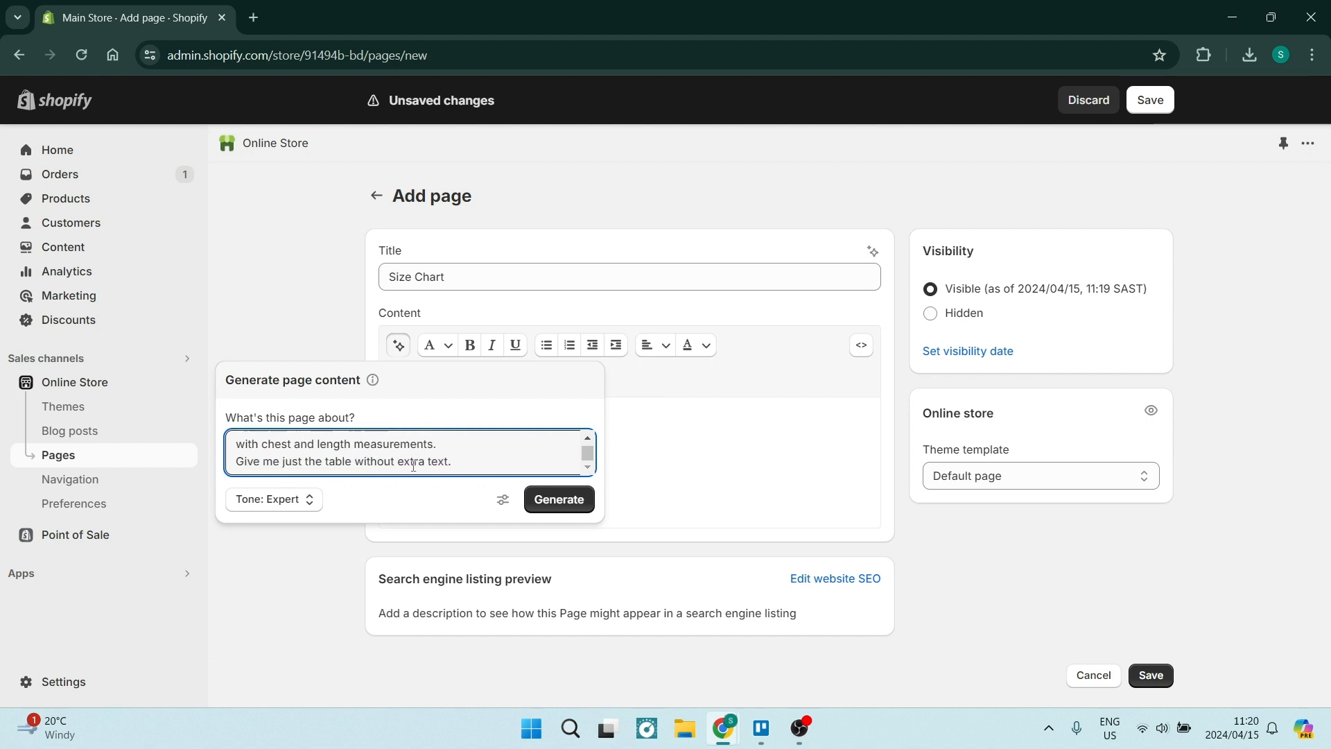
left_click(553, 503)
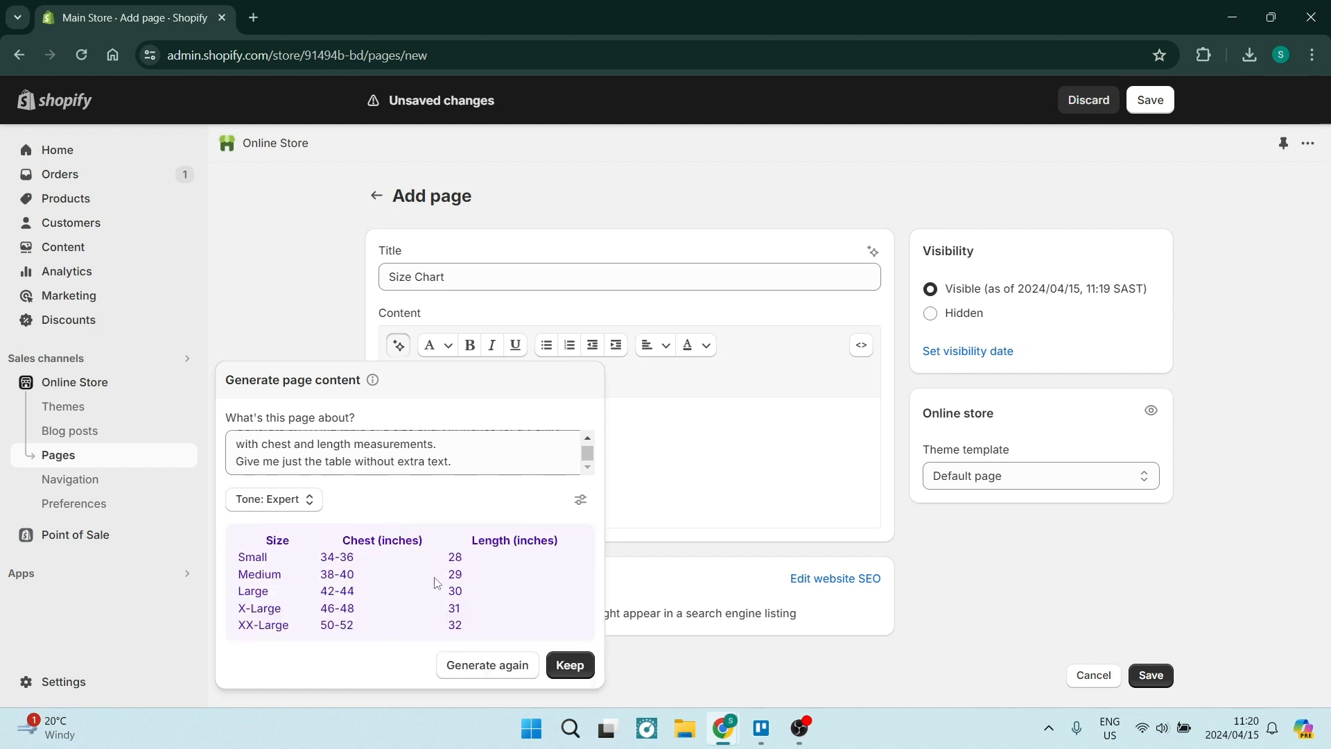
left_click(570, 667)
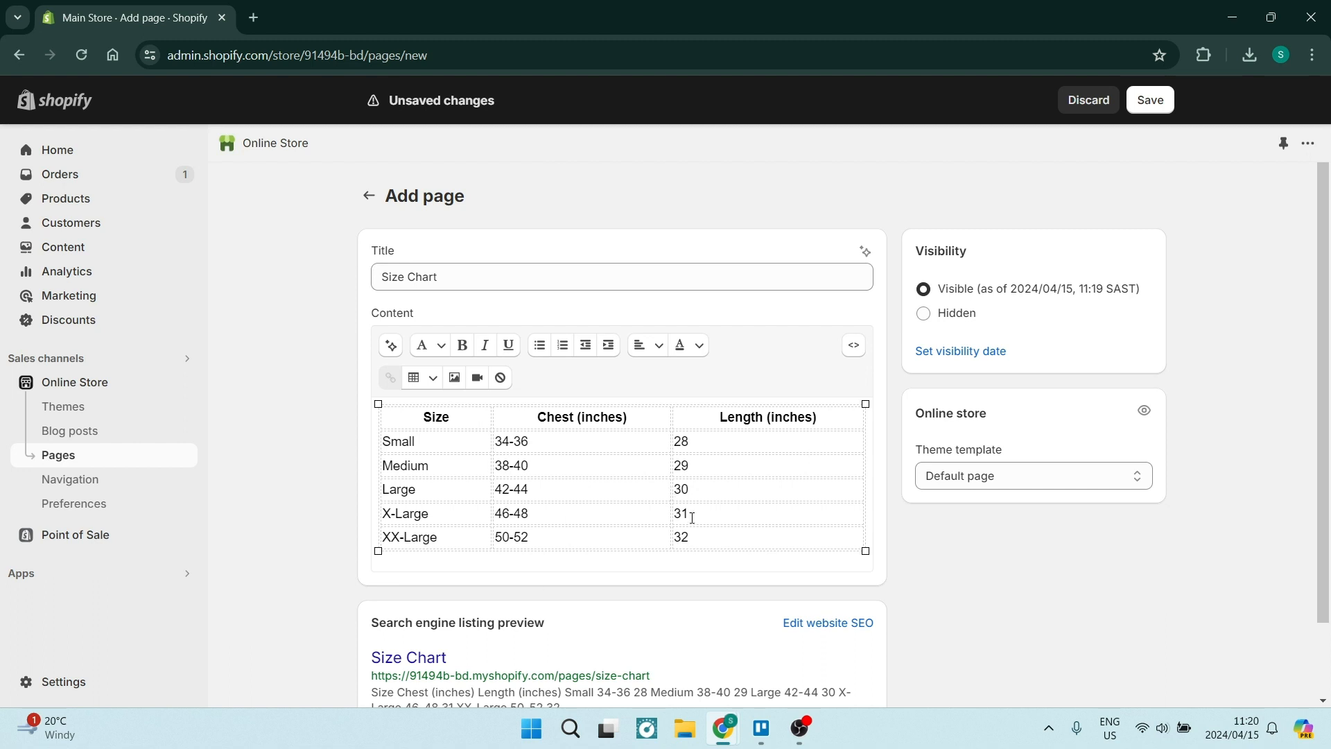
Insert the Untitled_design PNG from the store library on a new line below the size table
left_click(869, 486)
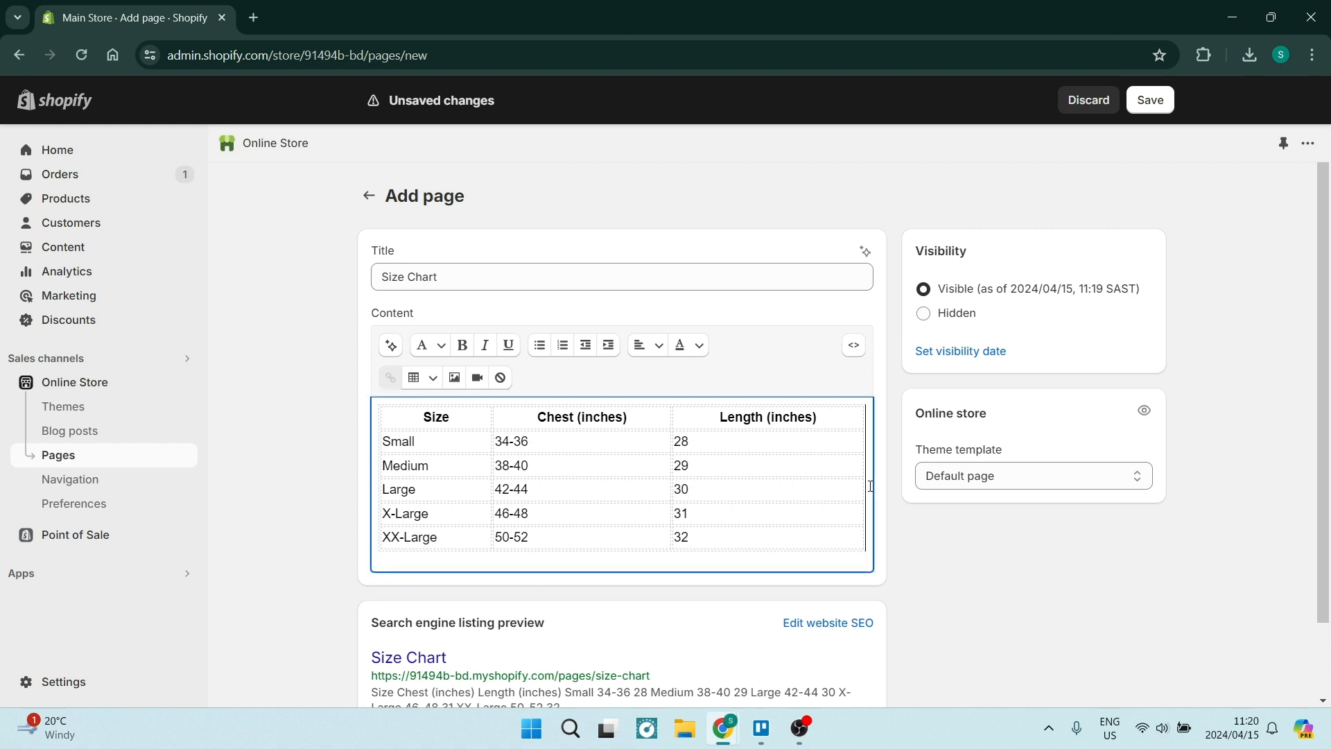
key("Return")
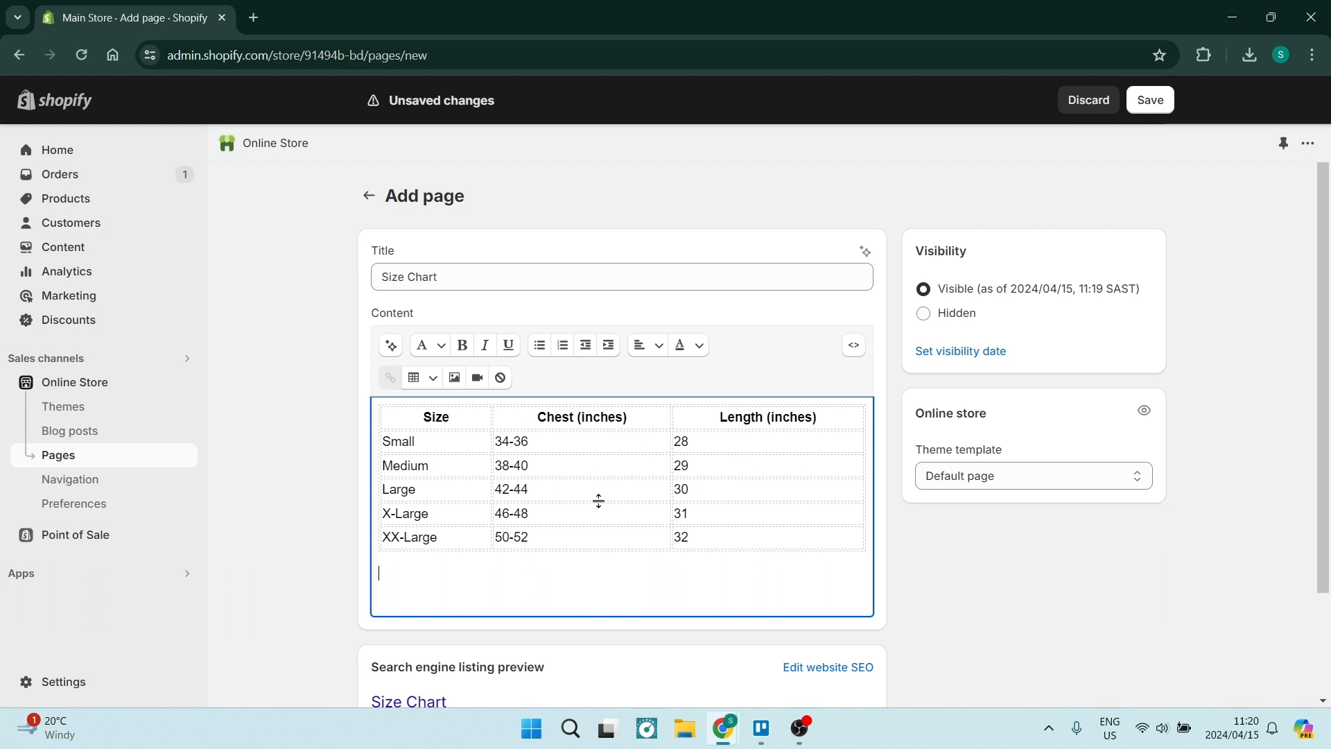
left_click(454, 378)
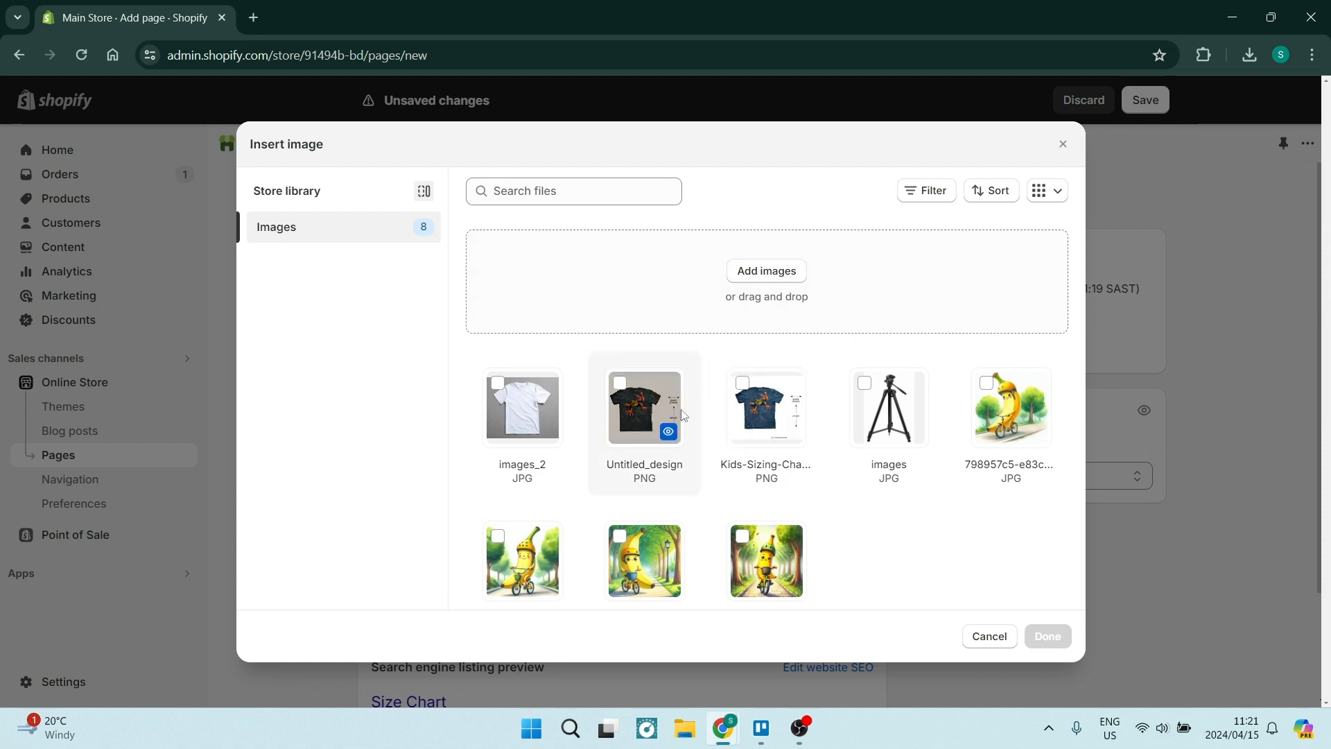
left_click(619, 383)
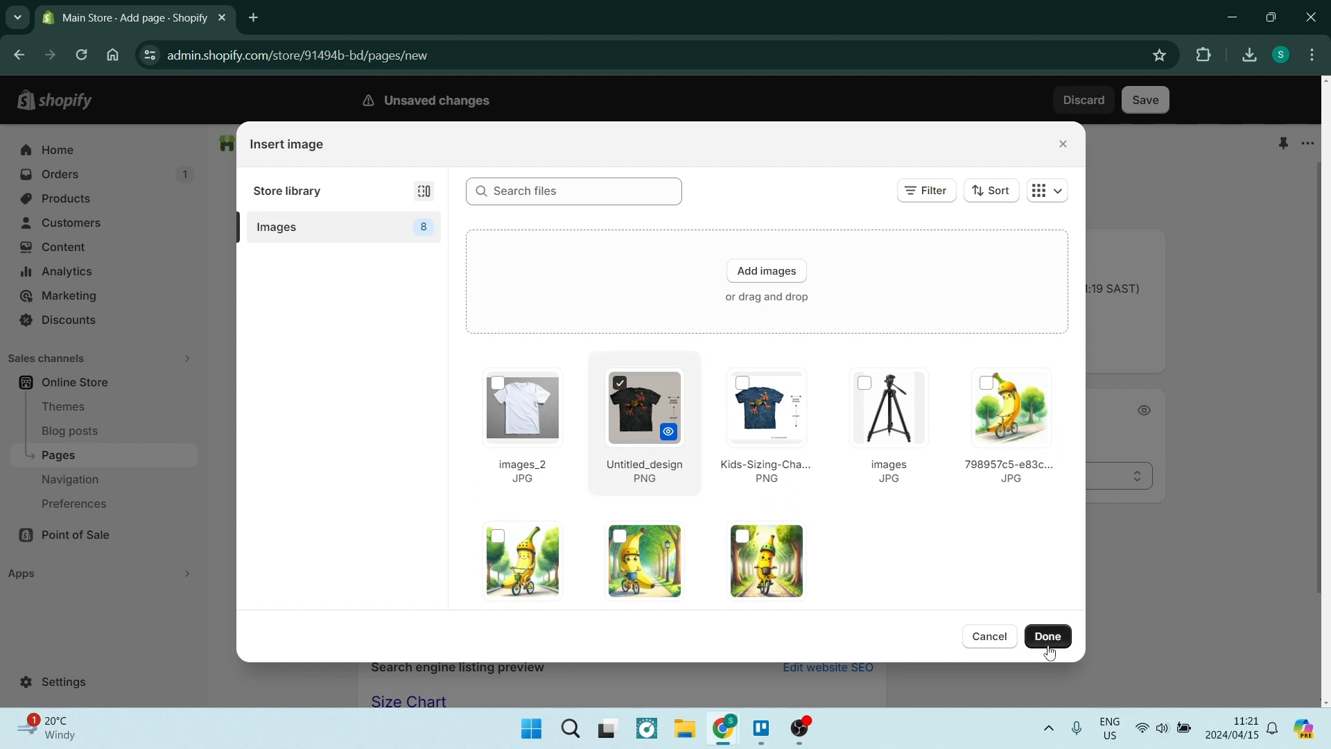
left_click(1048, 638)
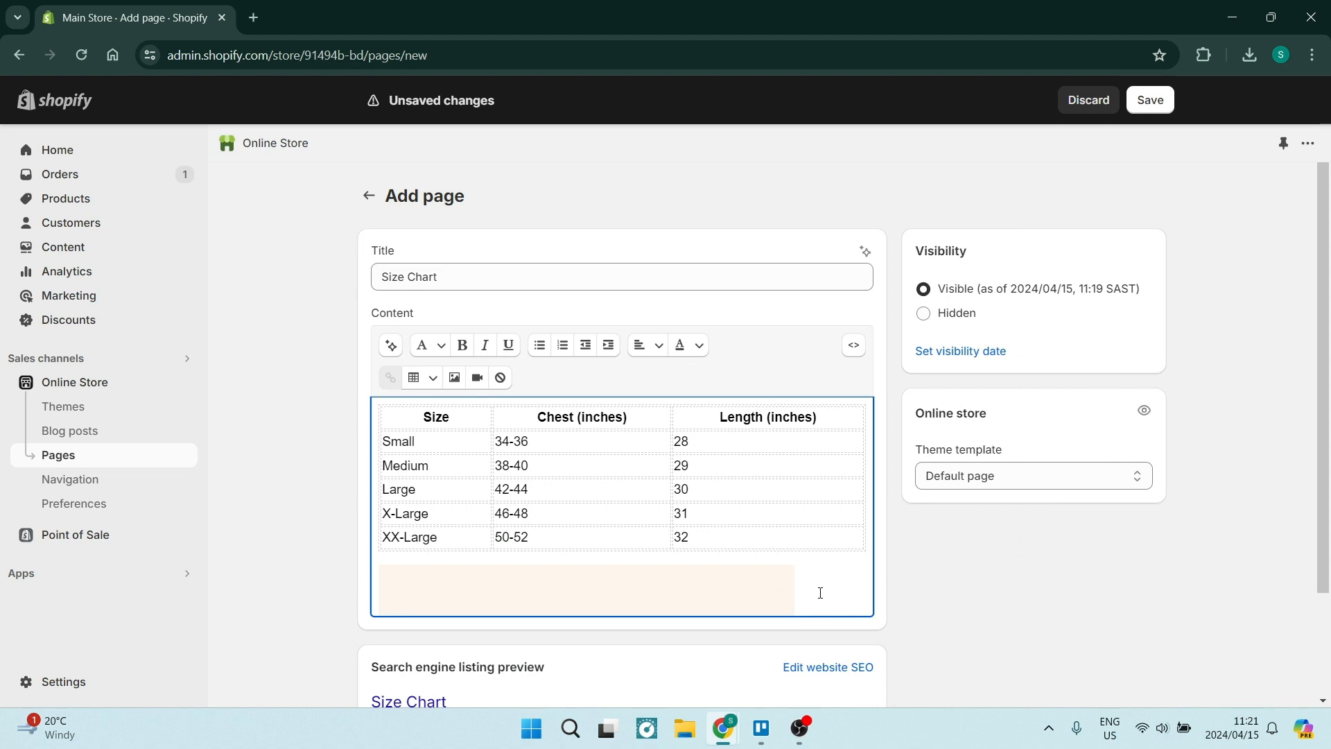
Save the new Size Chart page with its table and image
scroll(820, 593, "down", 5)
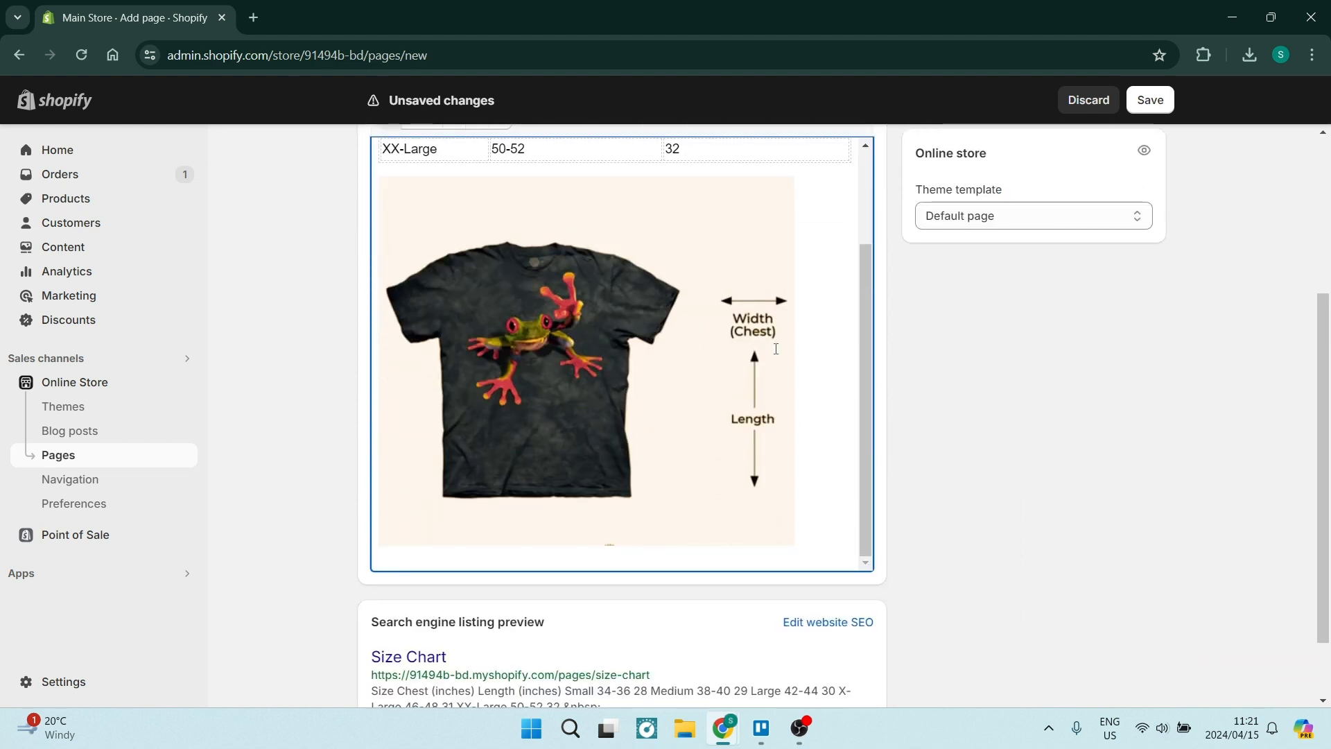
scroll(550, 423, "up", 1)
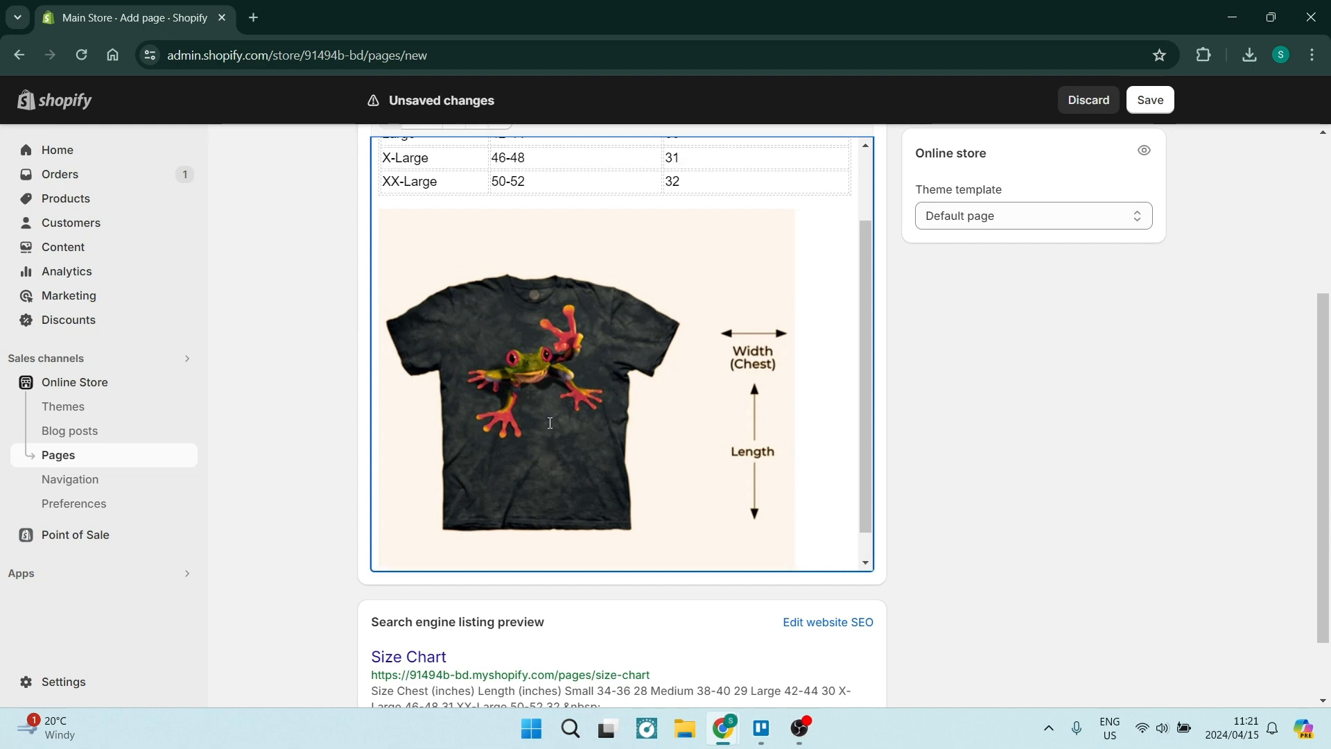
scroll(549, 423, "up", 3)
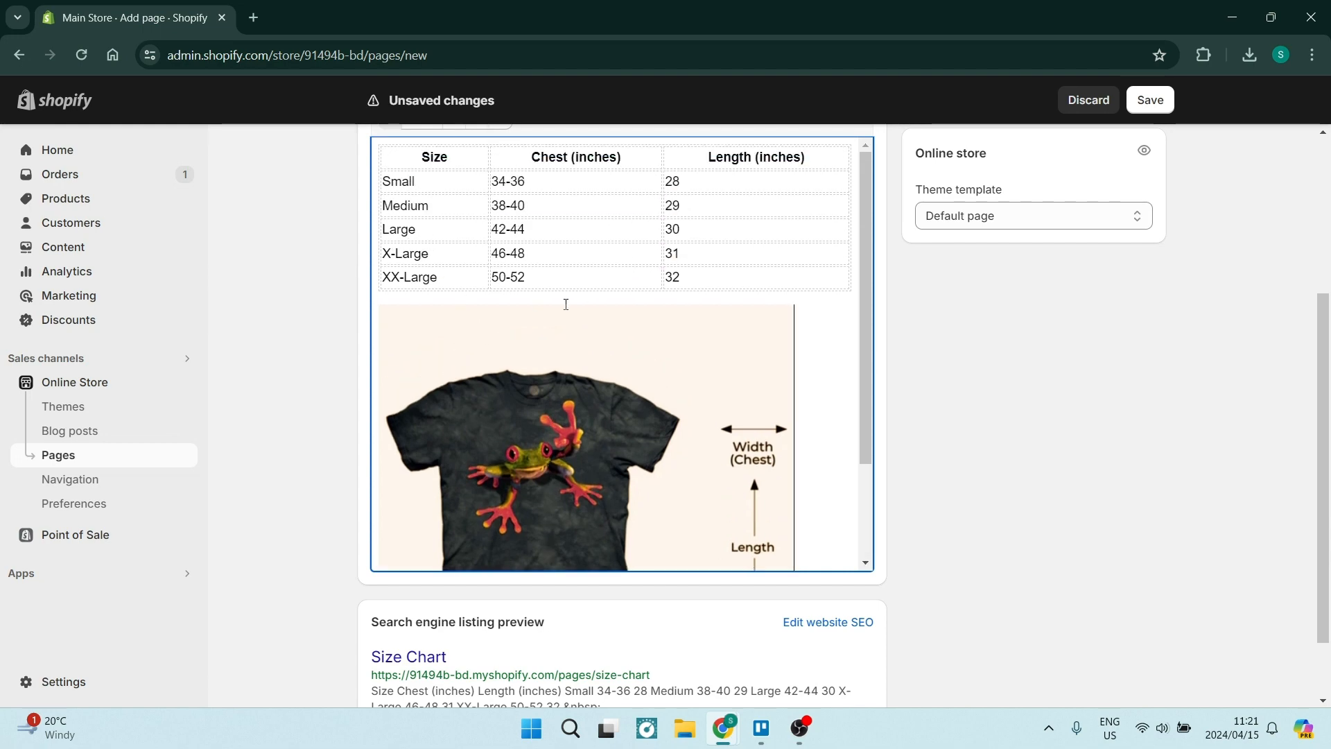
scroll(645, 298, "up", 3)
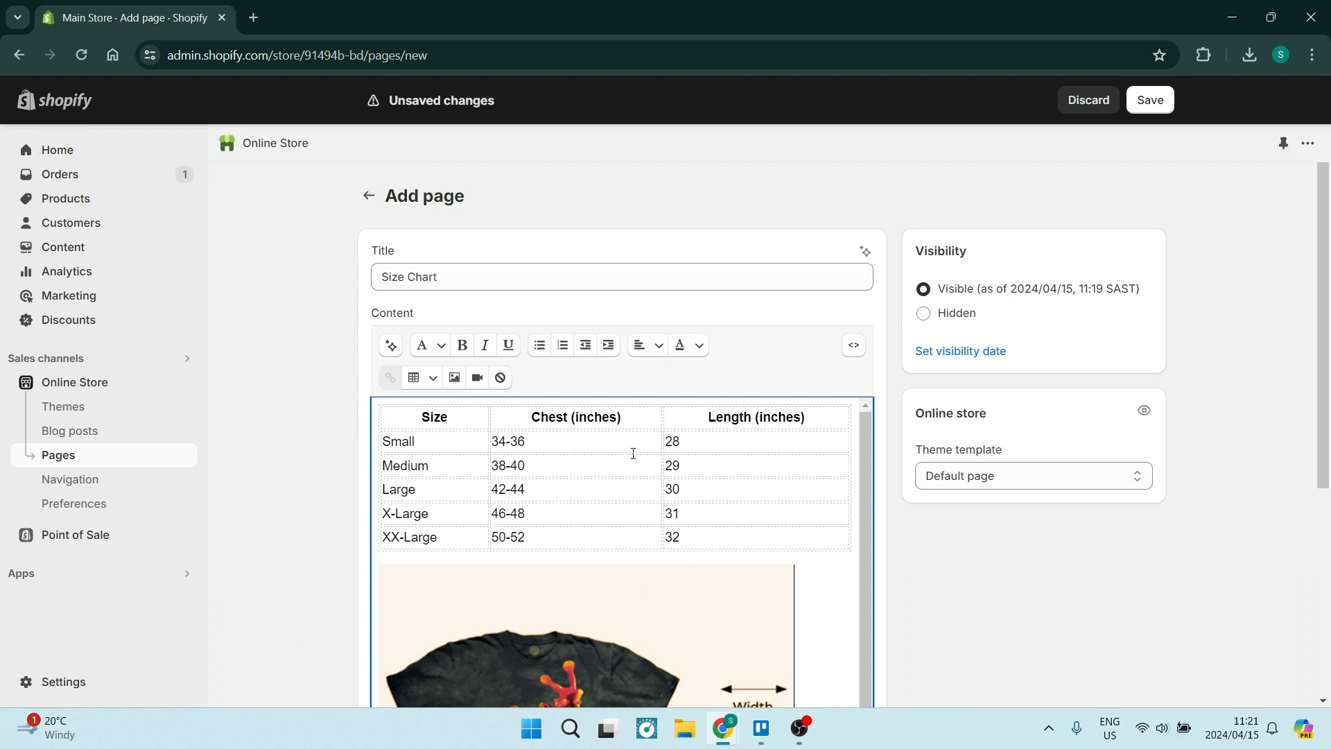
left_click(1153, 101)
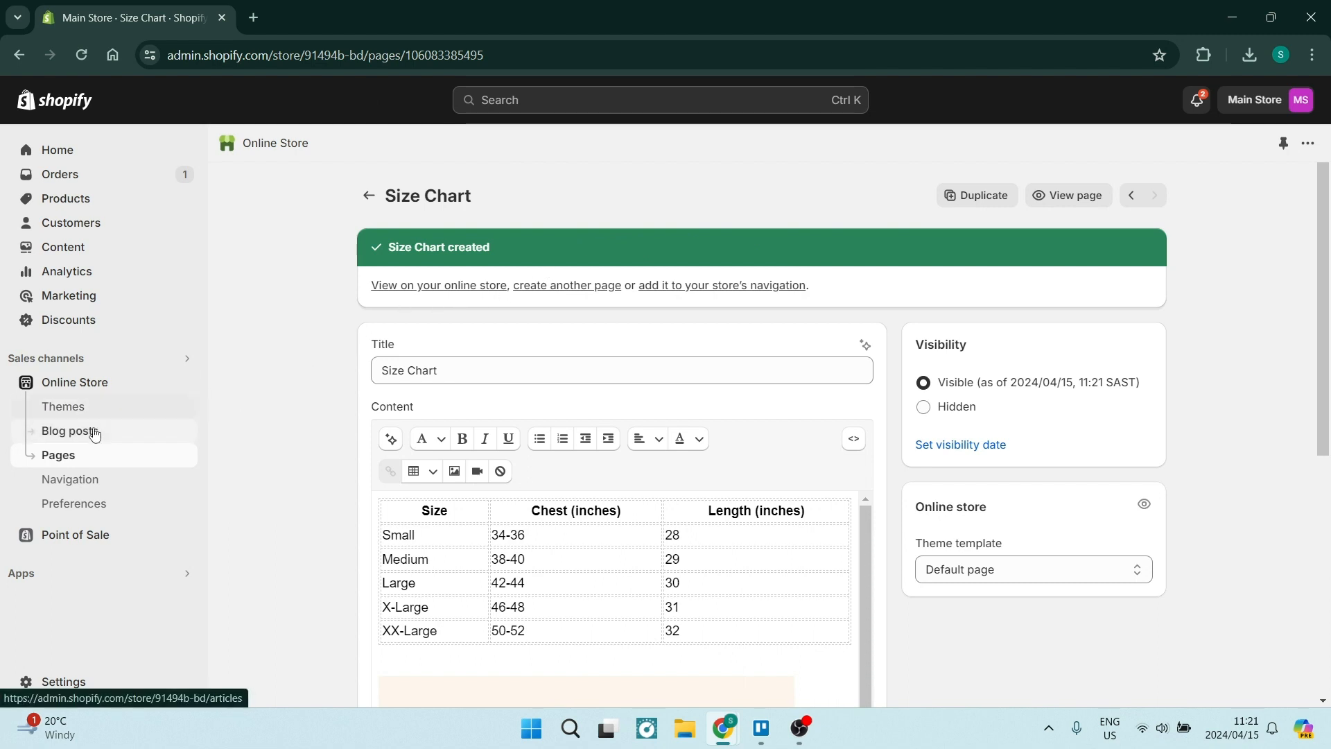
Open the current Dawn theme for customization and start creating a new product template
left_click(76, 409)
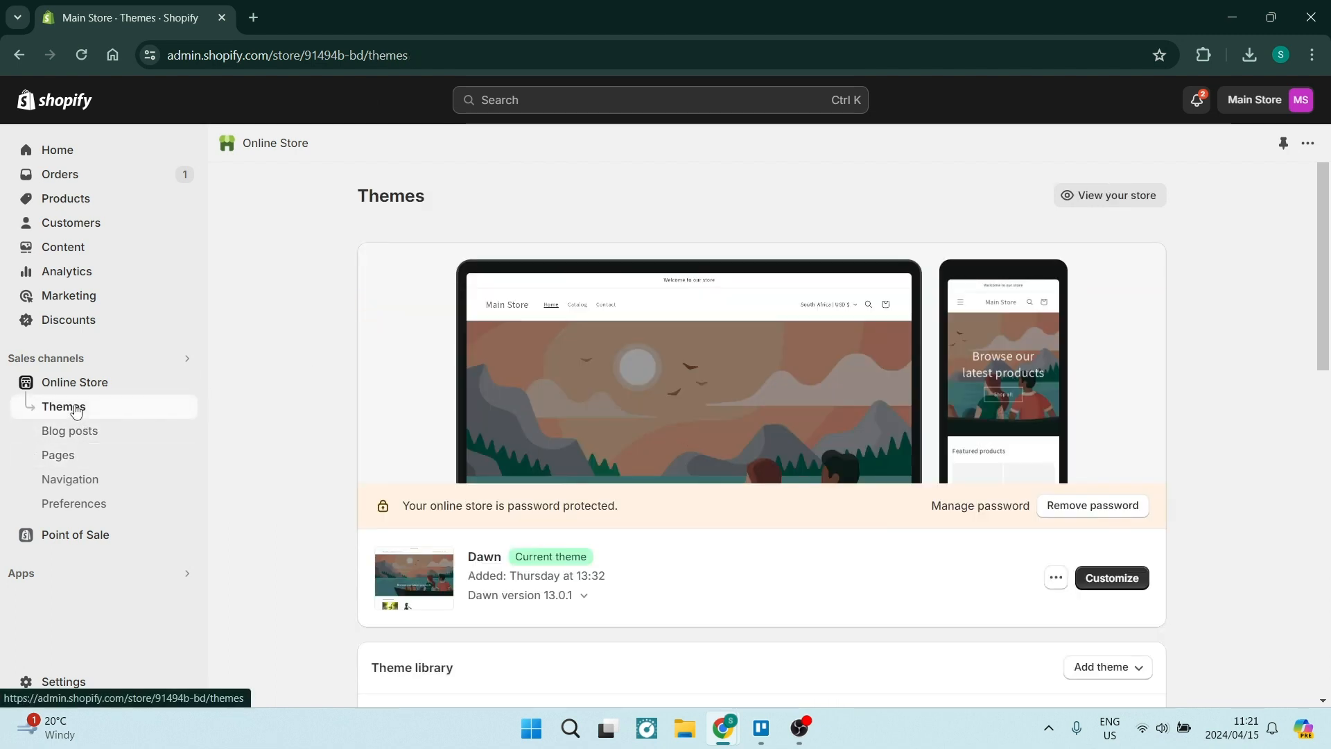
left_click(1113, 579)
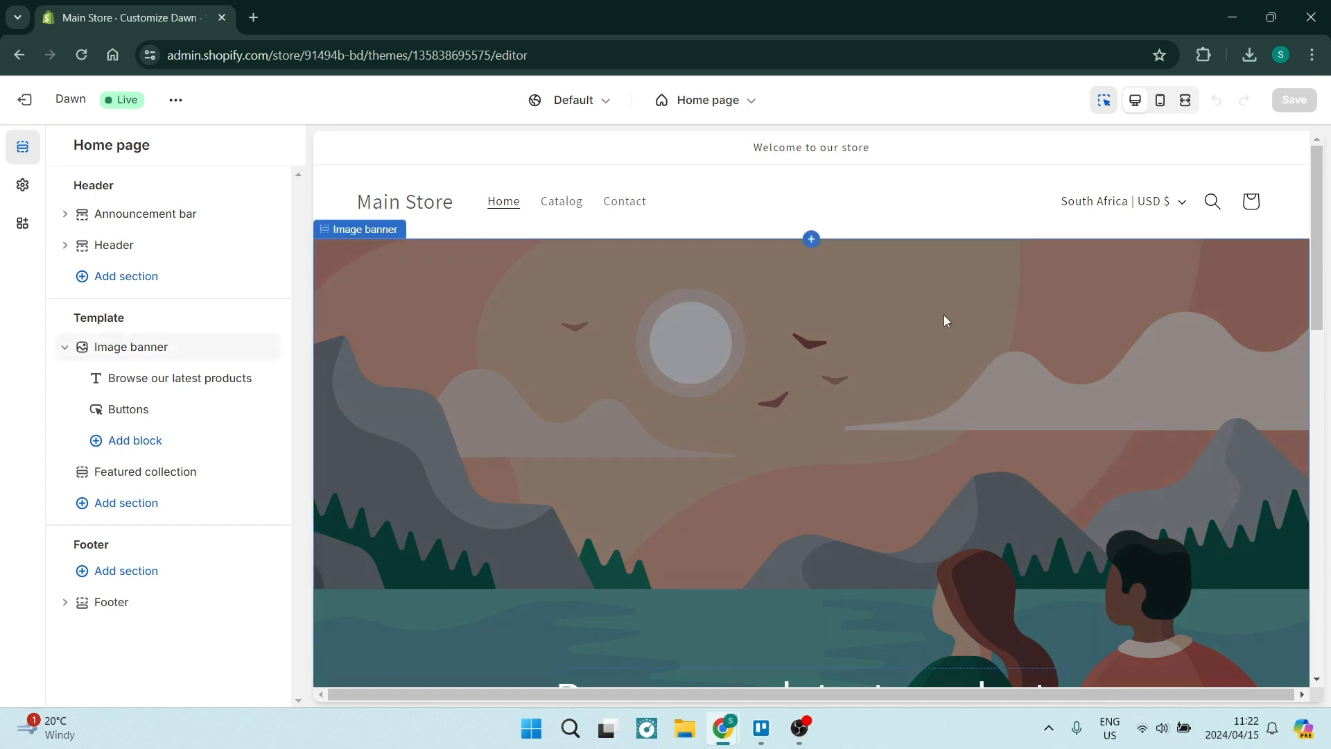
left_click(697, 111)
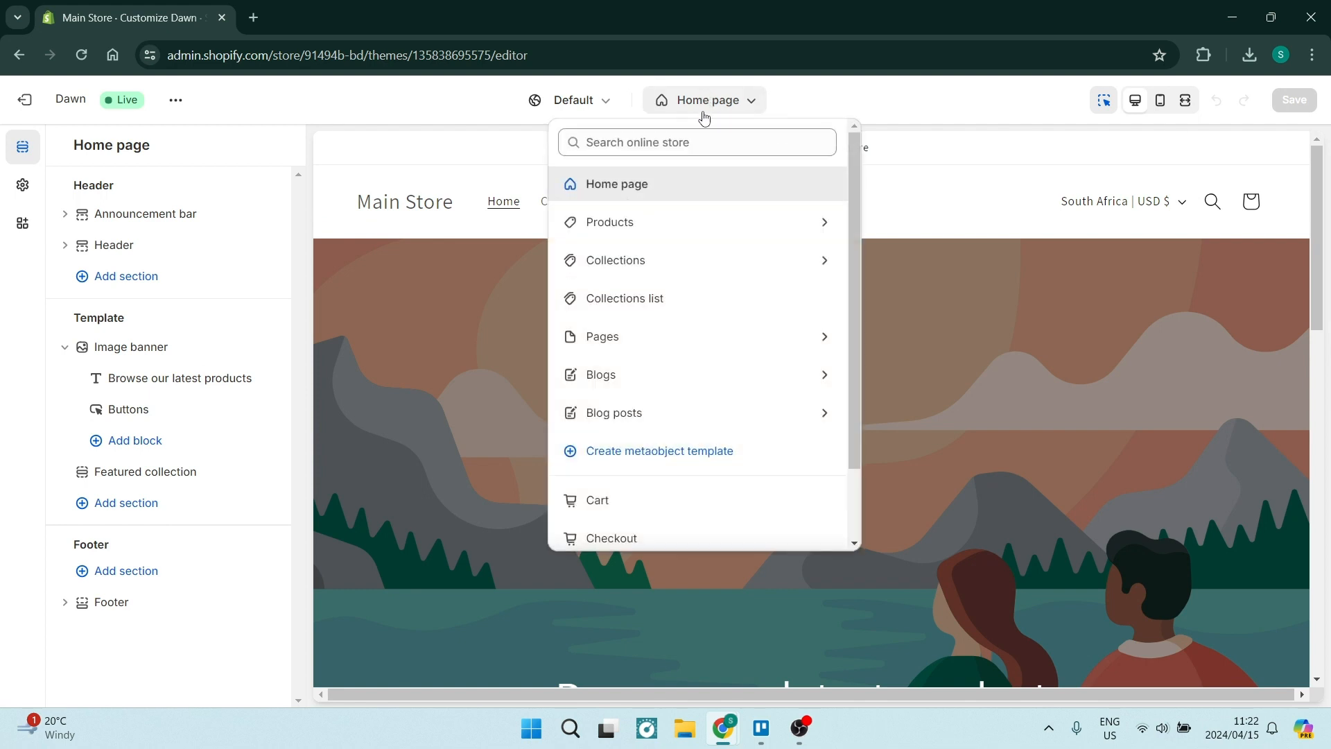
left_click(669, 227)
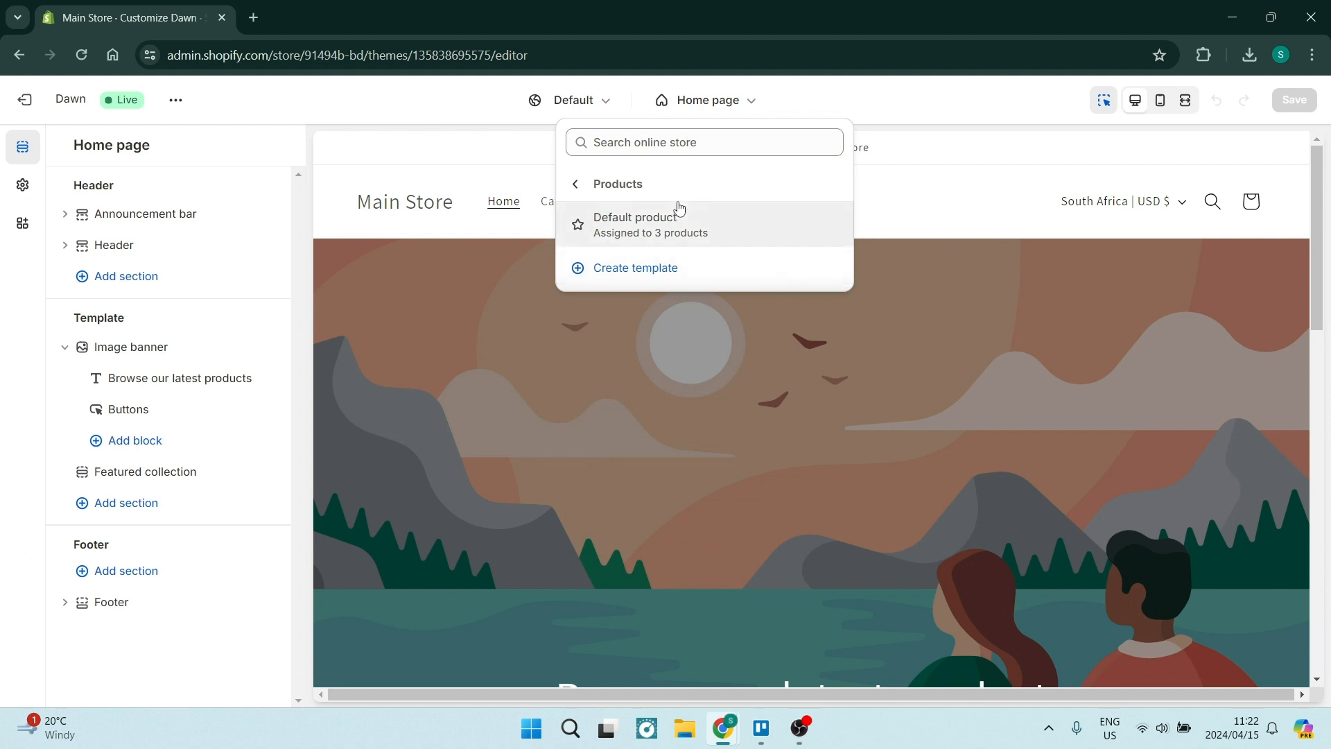
left_click(658, 281)
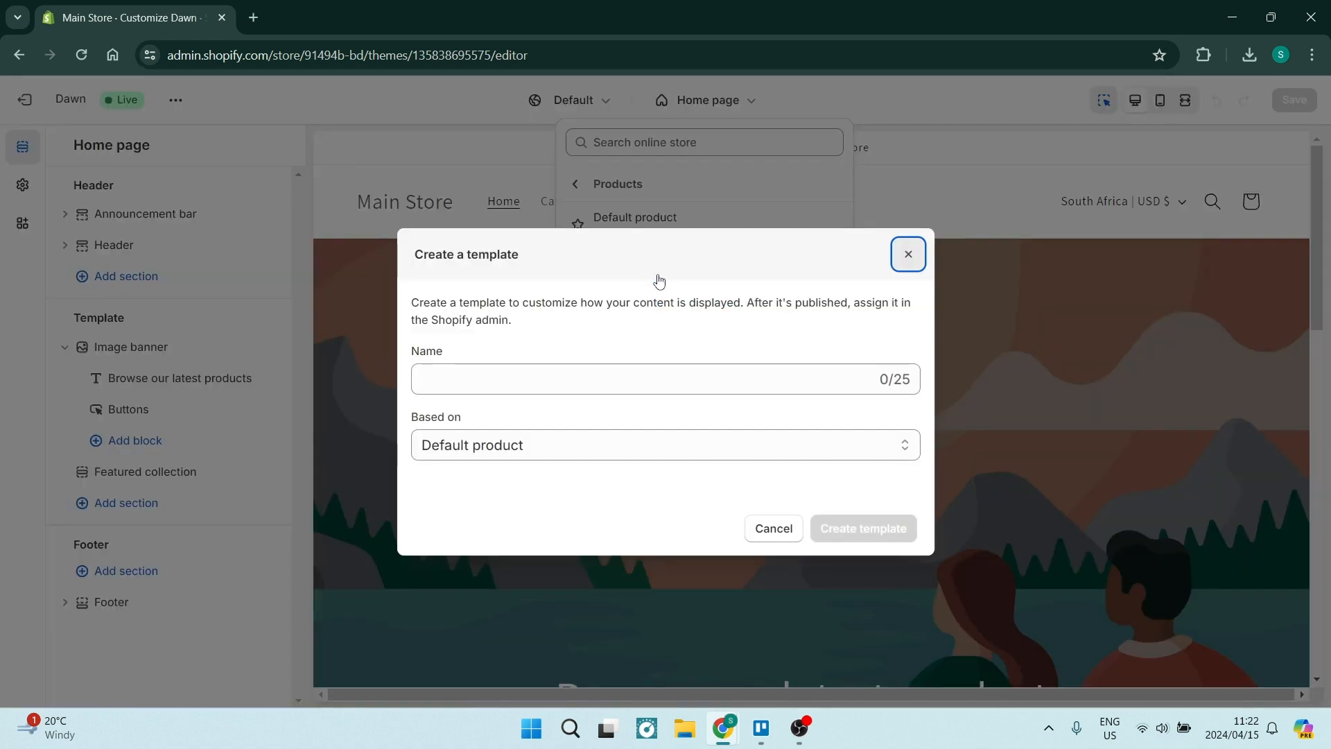
Name the new product template Size Chart, base it on Default product, and create it
left_click(637, 377)
left_click(630, 355)
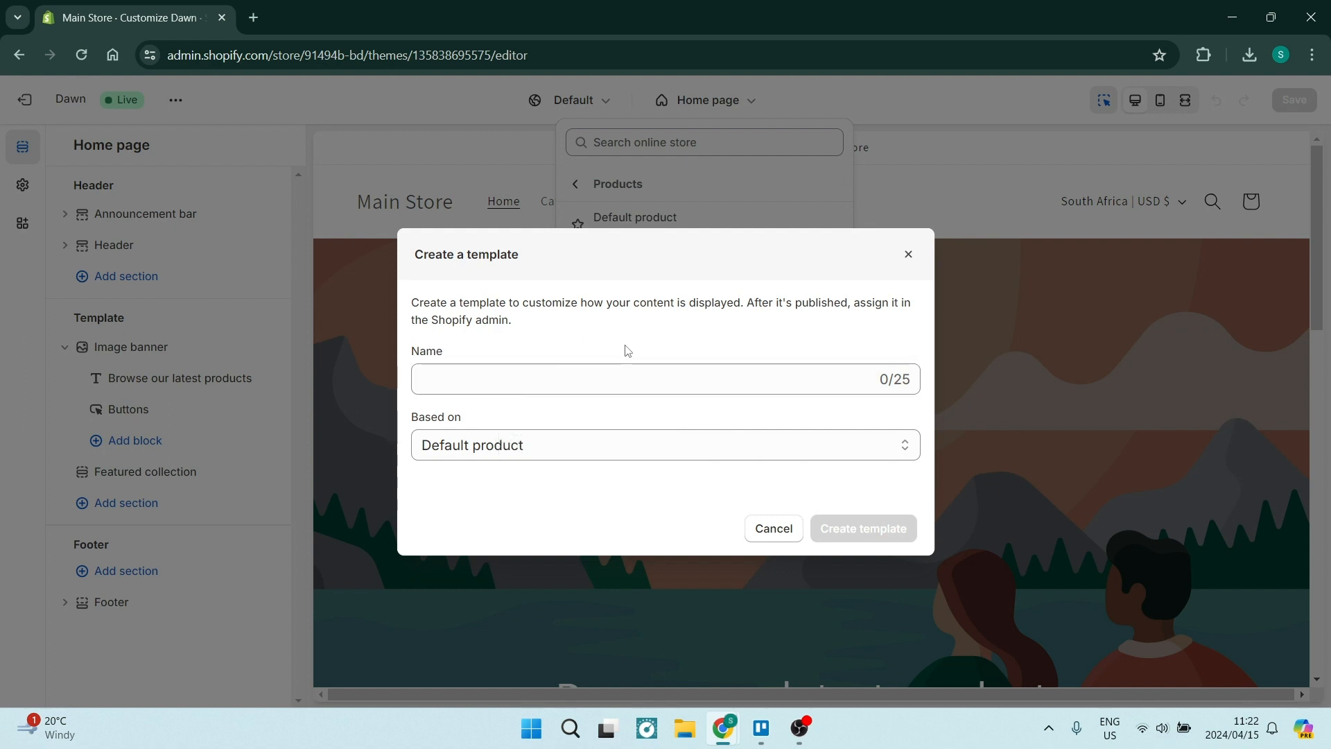
left_click(611, 370)
type("S")
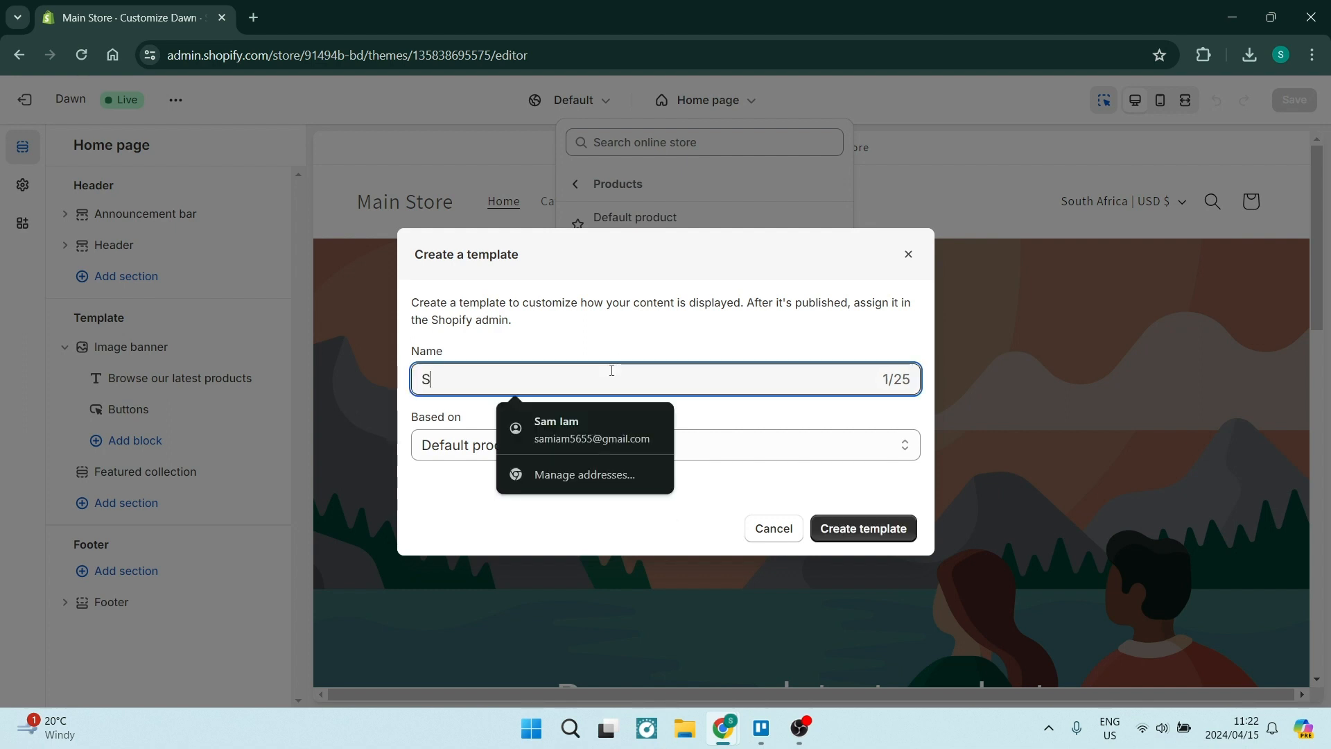
type("ize Chart")
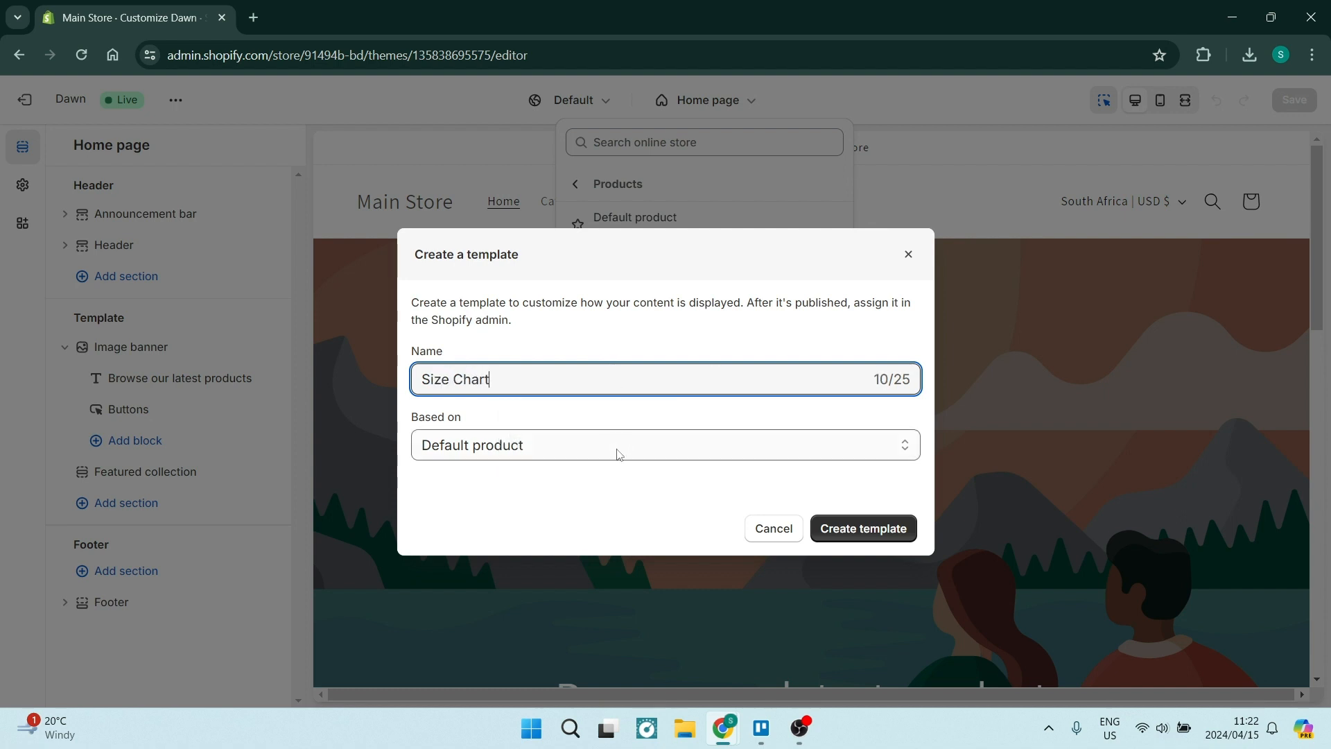
left_click(581, 452)
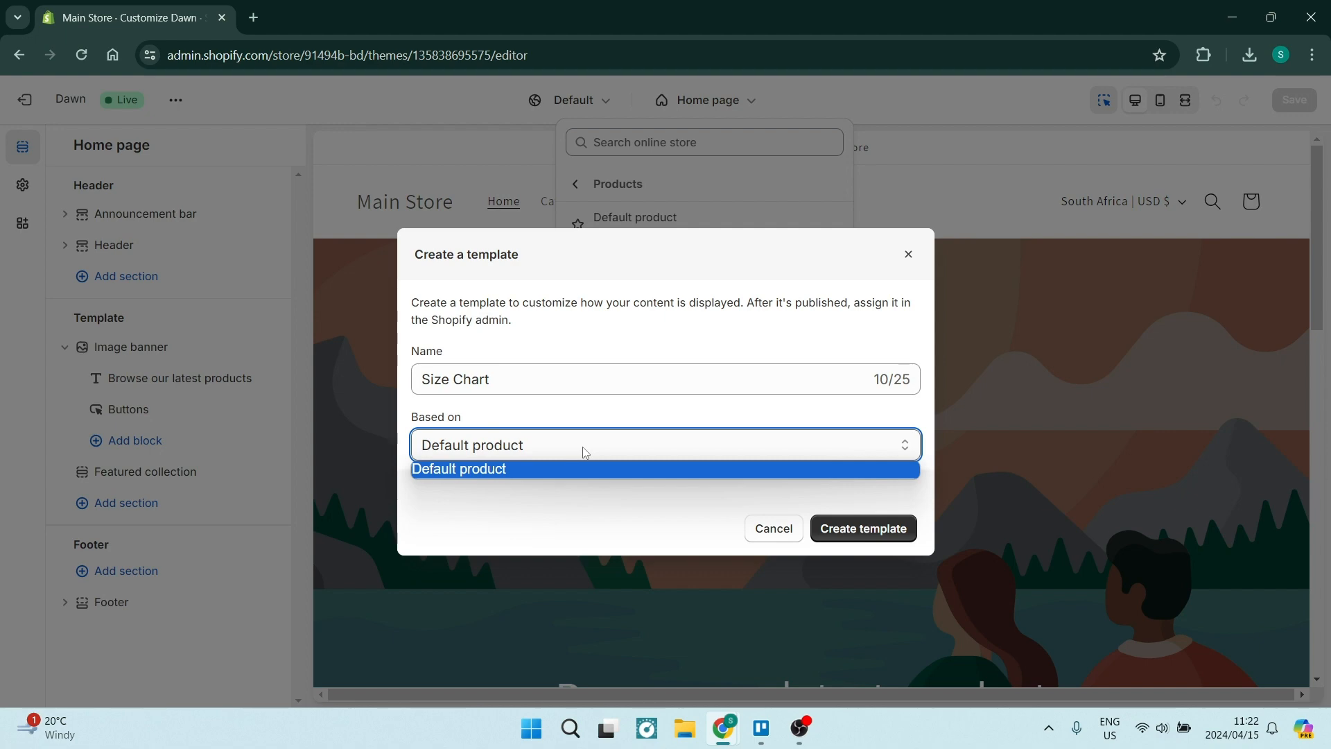
left_click(583, 452)
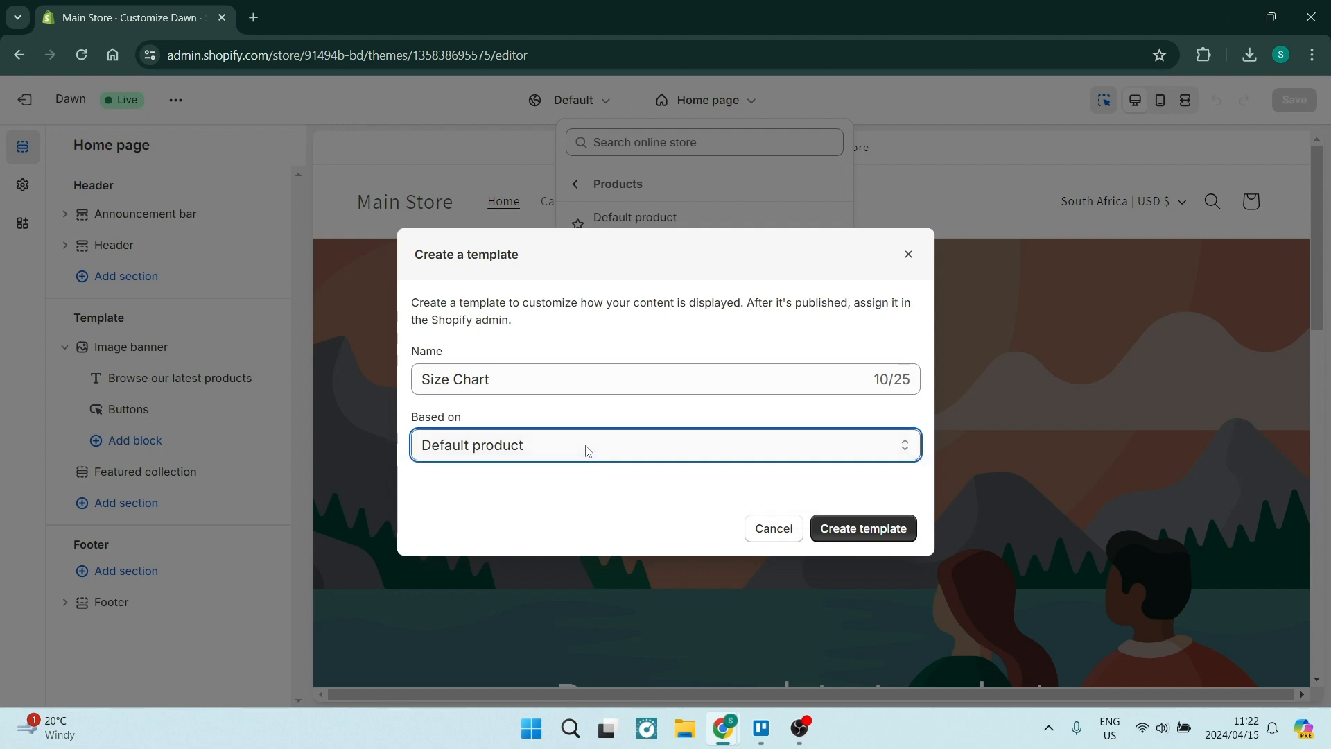
left_click(842, 529)
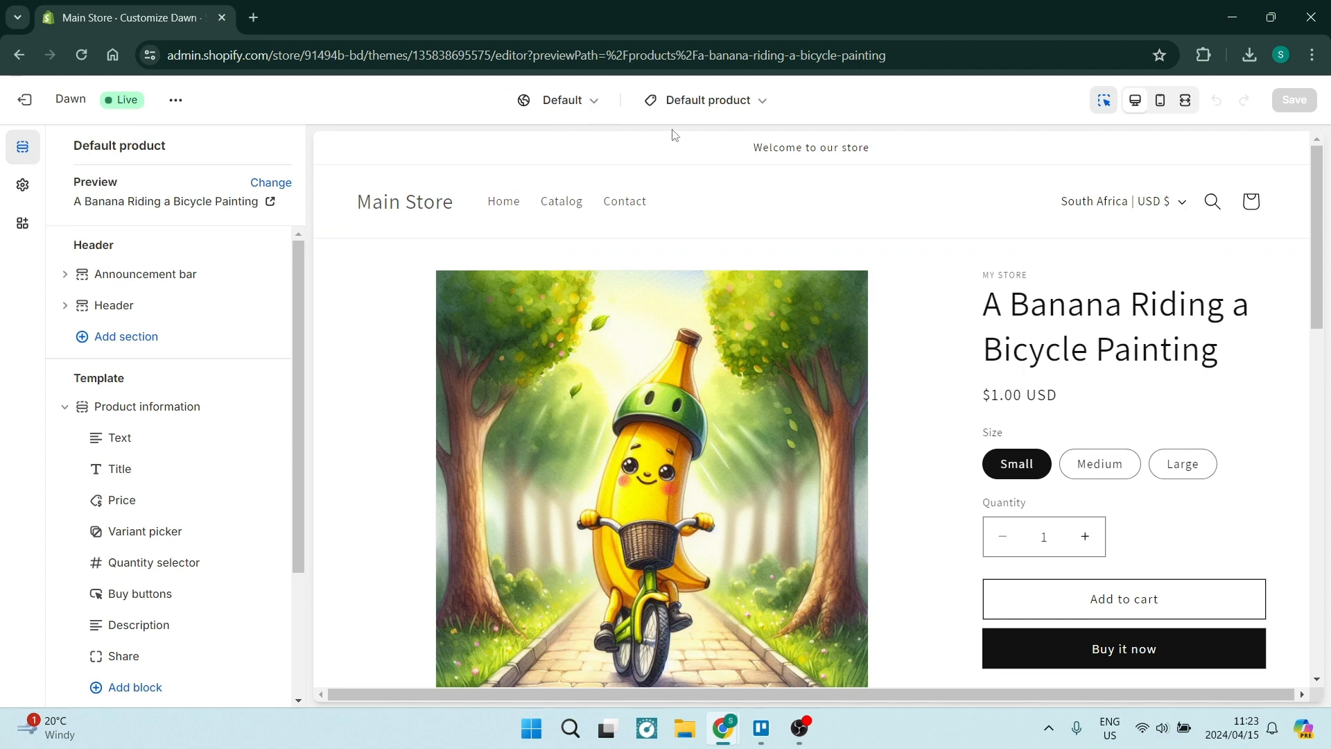
Search the store's products for T-Shirt and load that product in the theme editor preview
left_click(710, 104)
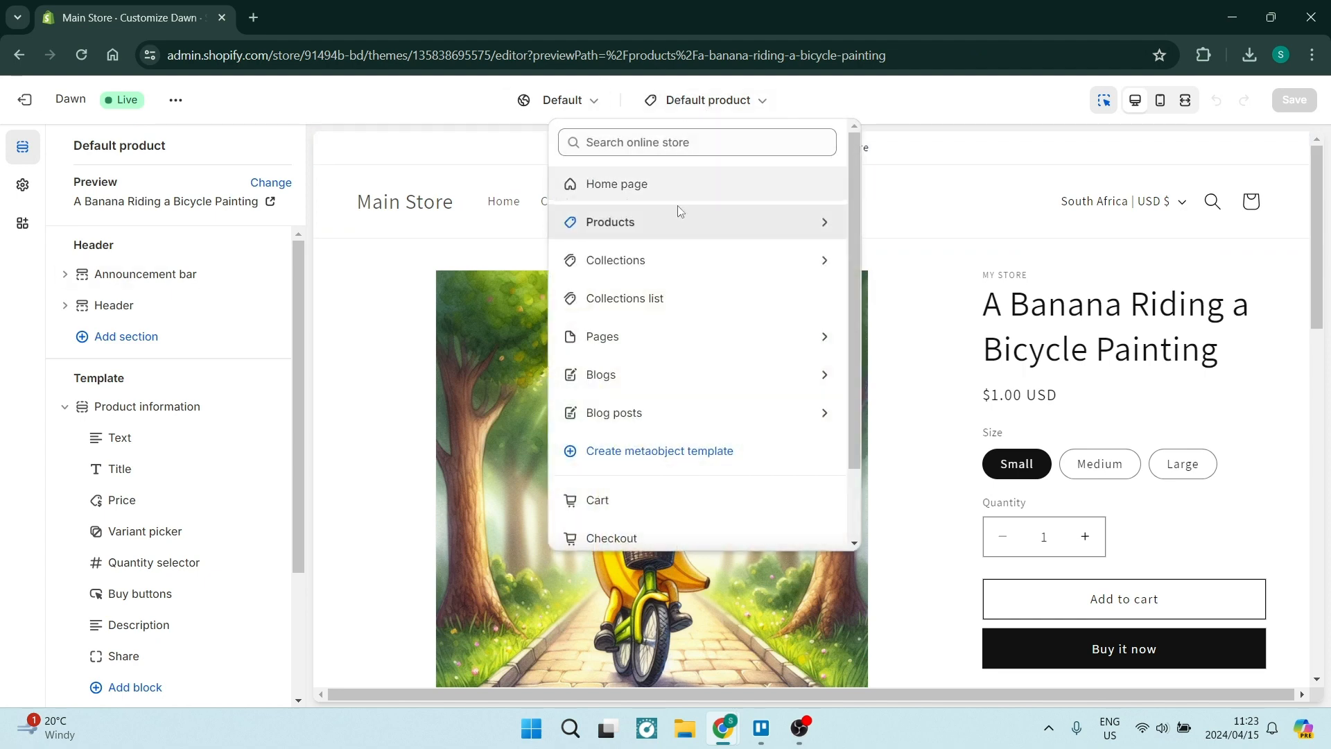
left_click(675, 224)
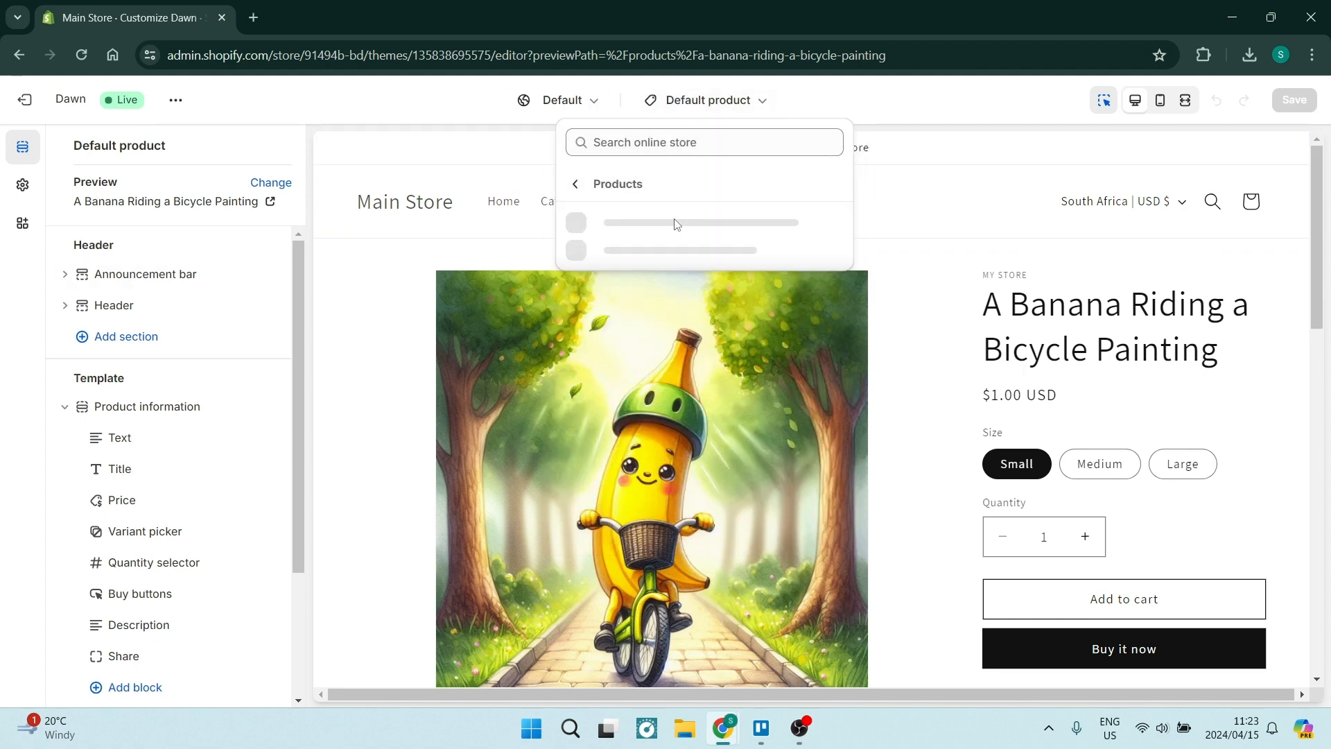
left_click(656, 141)
type("T-Shirt")
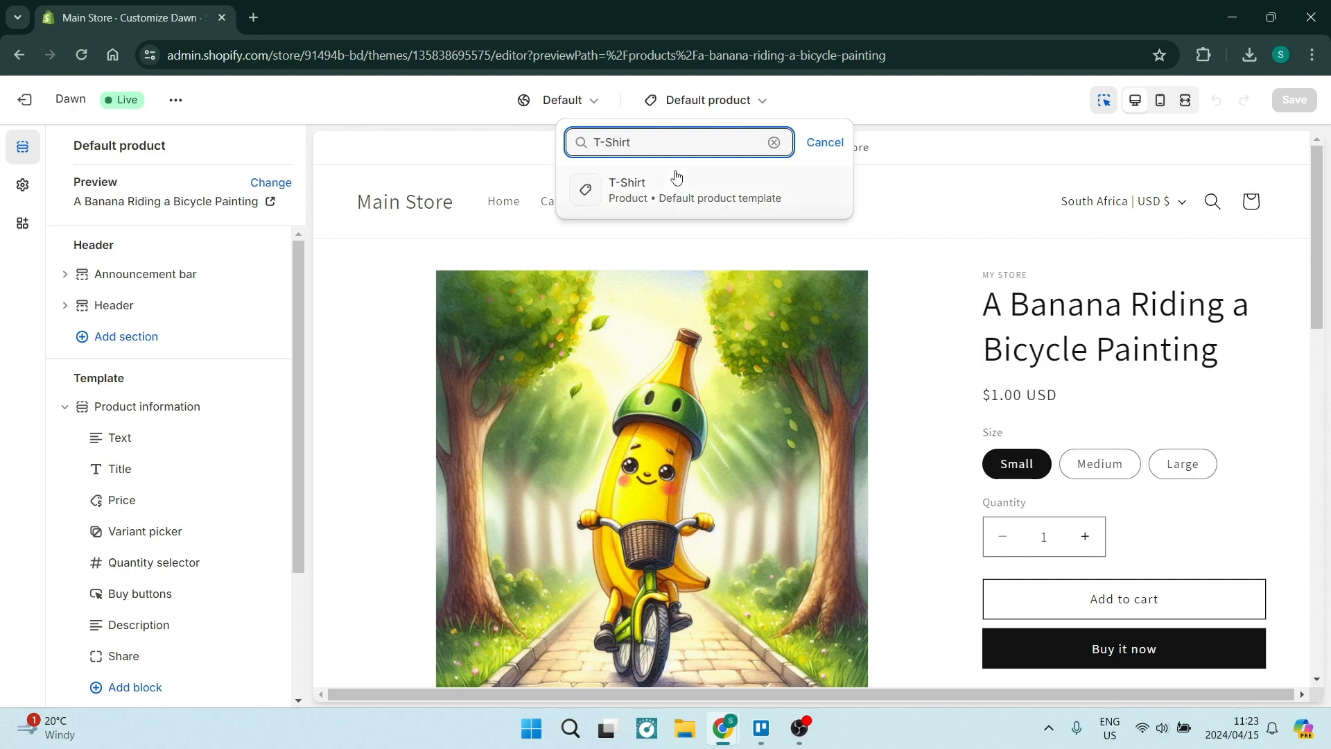
left_click(676, 180)
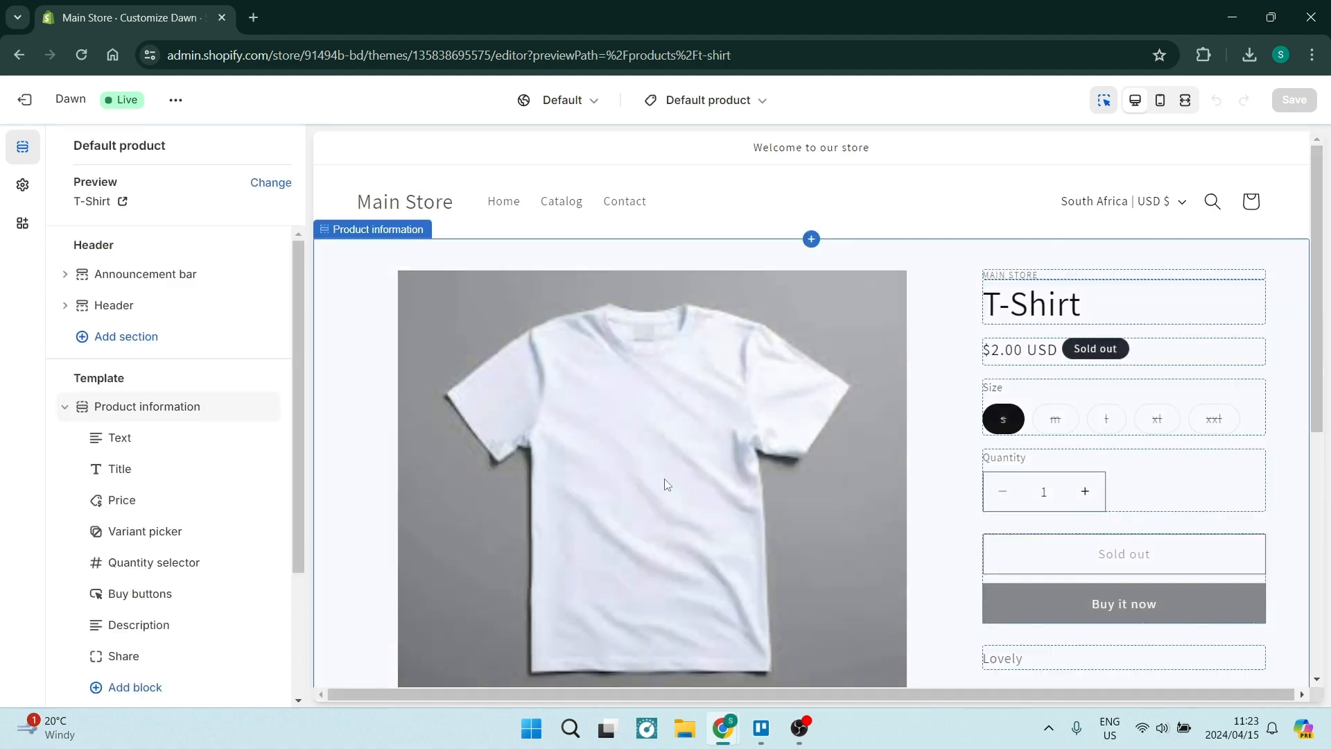
Add a Pop-up block to the Product information section of the T-Shirt product's template
scroll(651, 427, "down", 1)
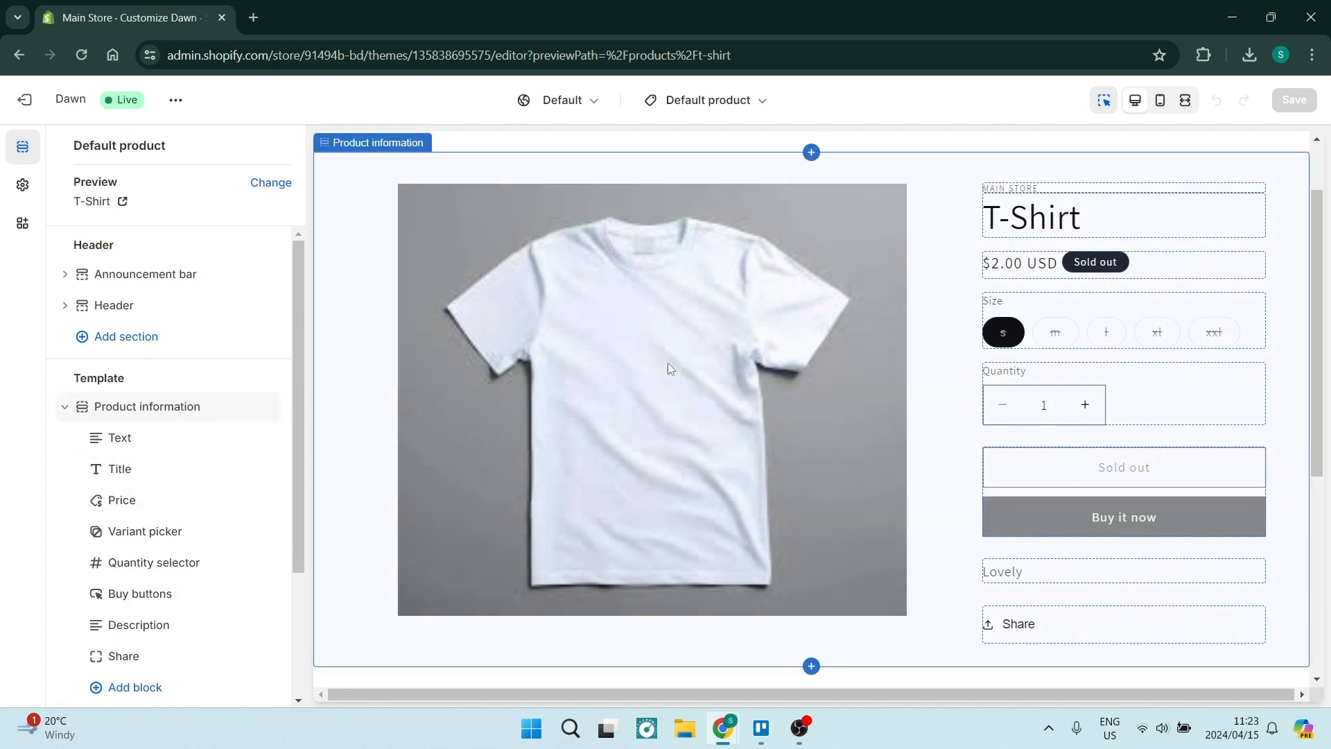
scroll(135, 341, "down", 1)
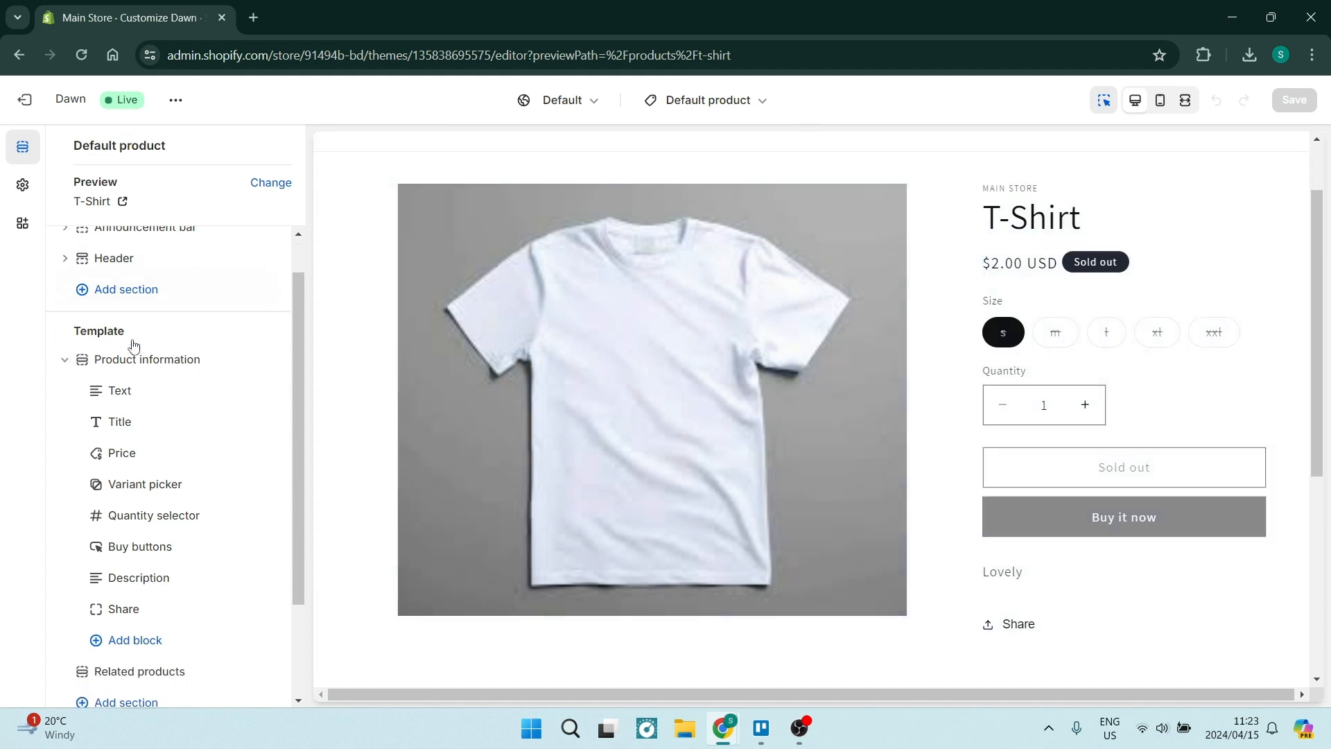
scroll(134, 345, "down", 3)
scroll(84, 350, "up", 2)
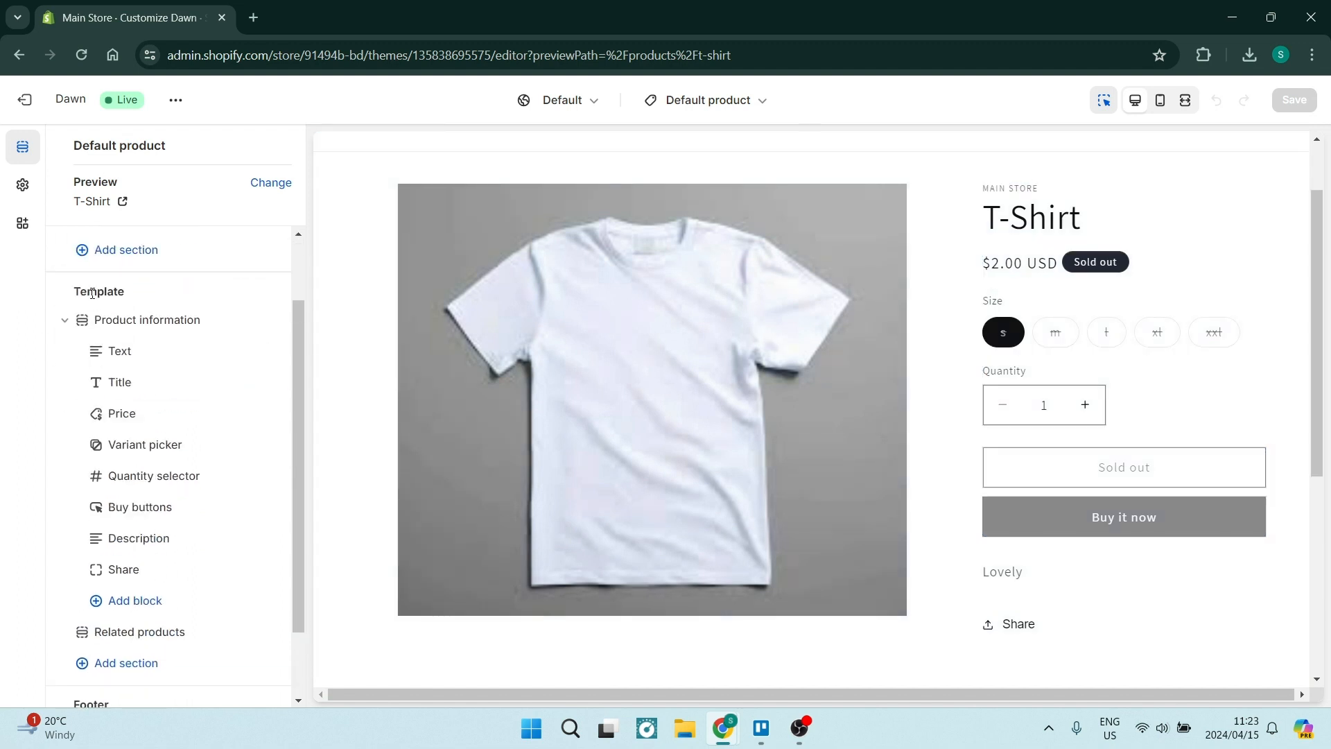
left_click(133, 601)
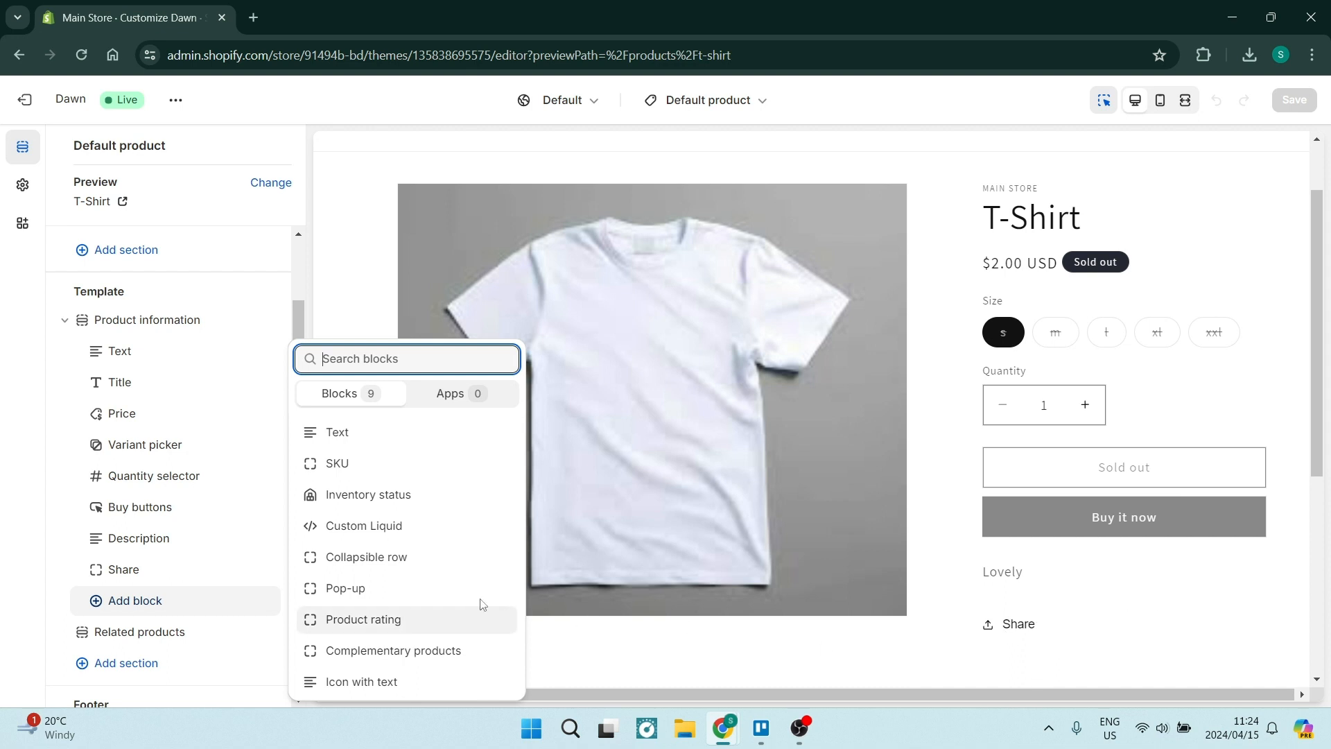
left_click(351, 594)
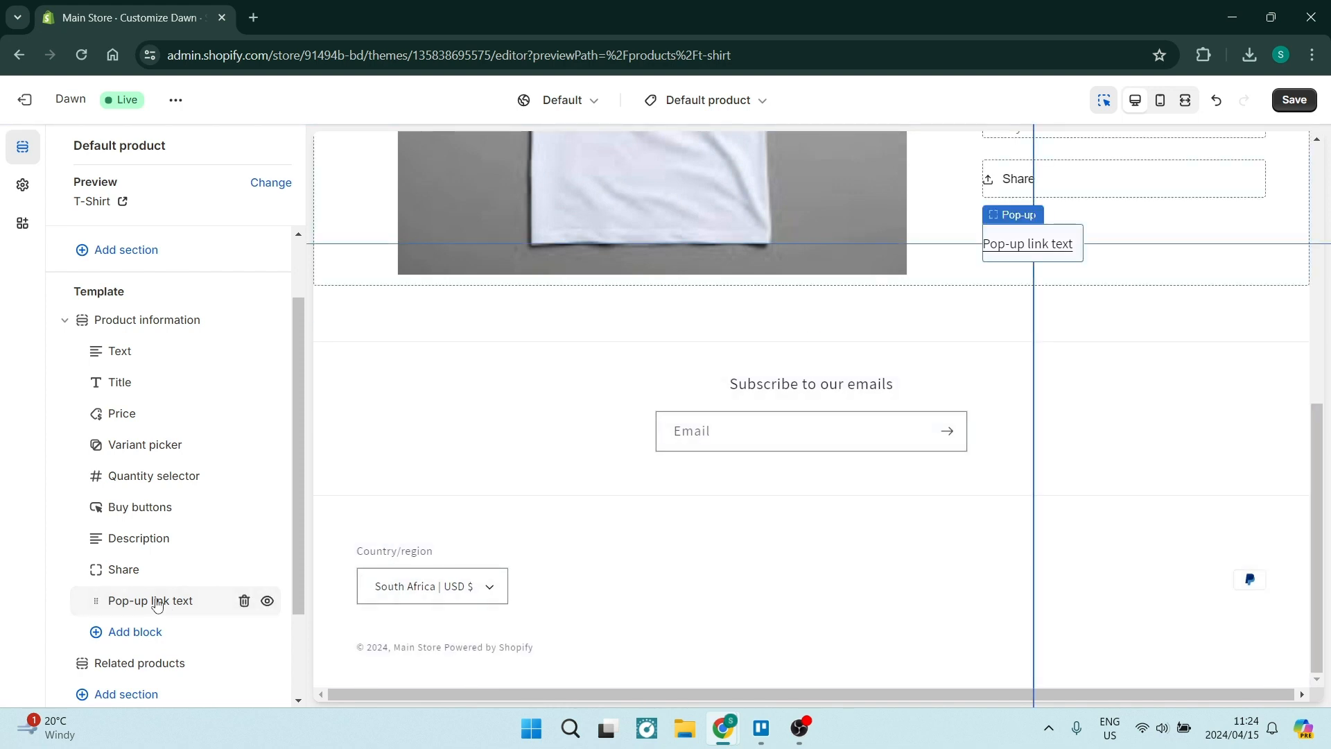
Open the new pop-up block's settings and assign the Size Chart page to it
left_click(1007, 251)
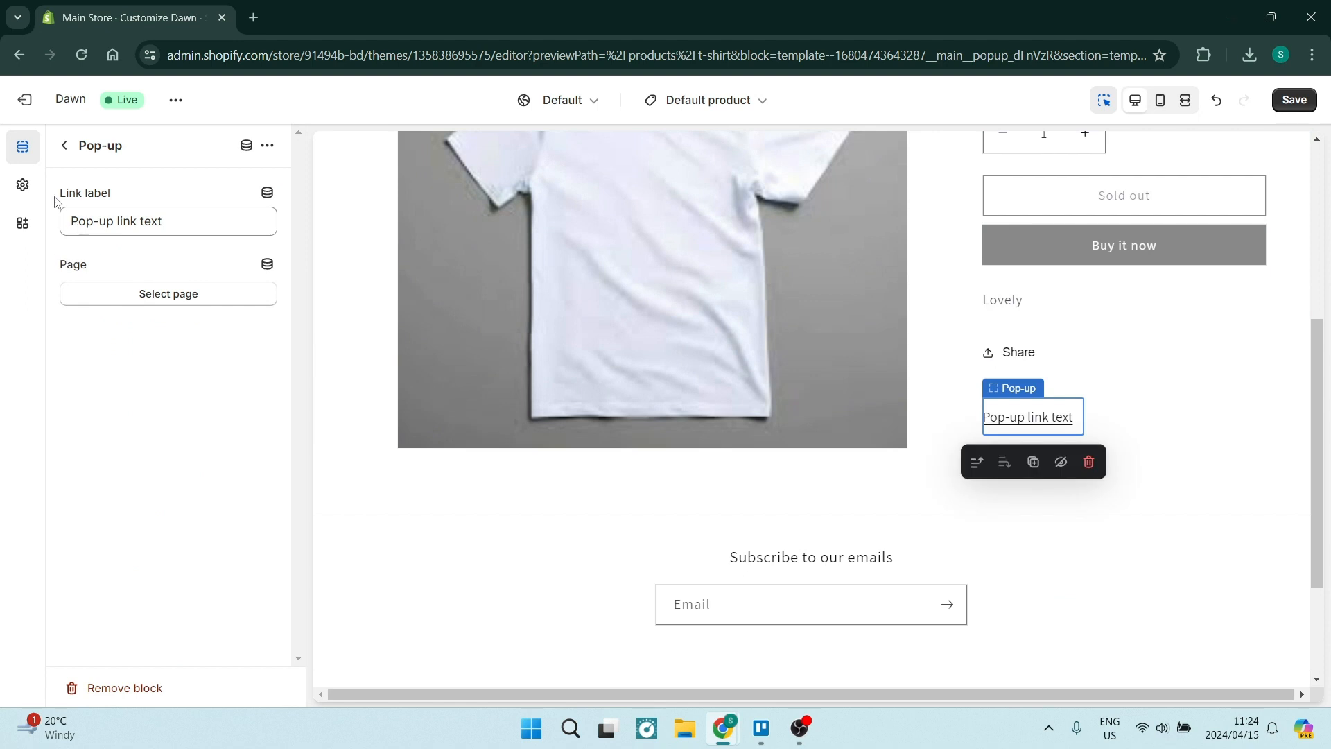
left_click(164, 296)
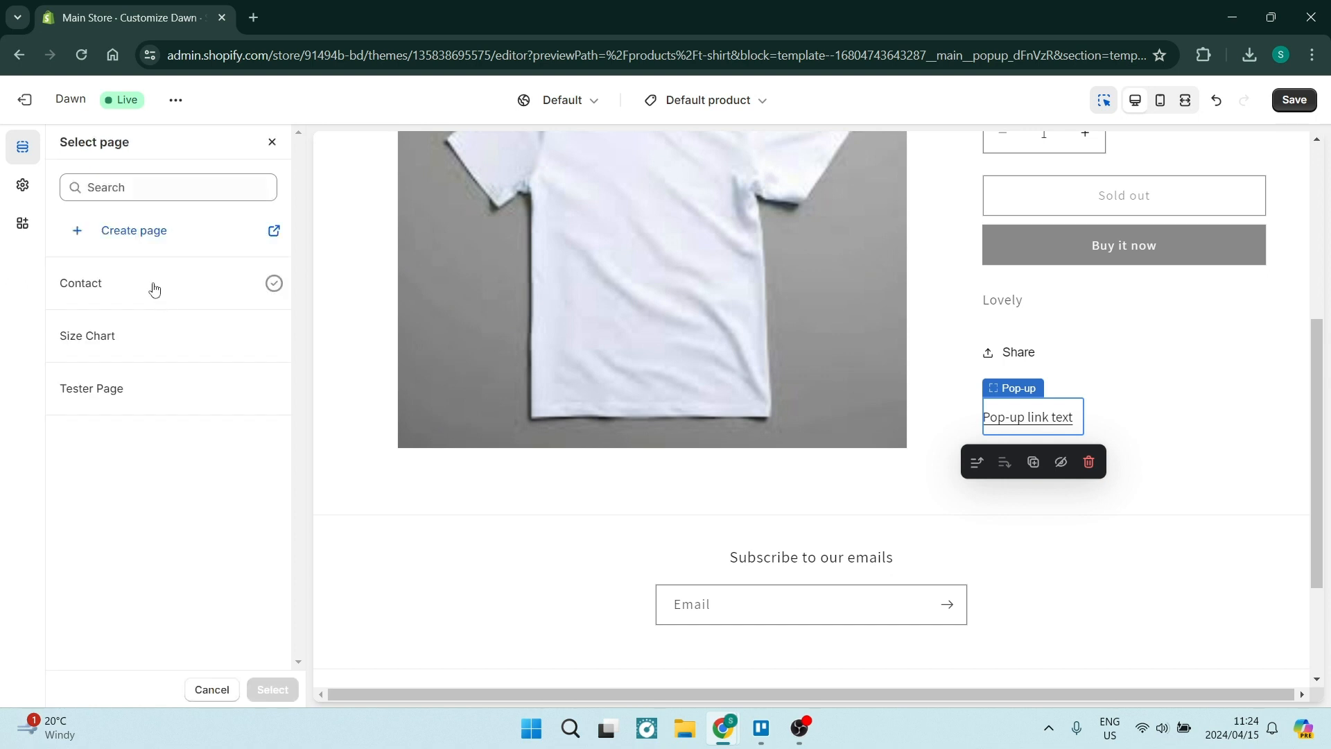
left_click(152, 338)
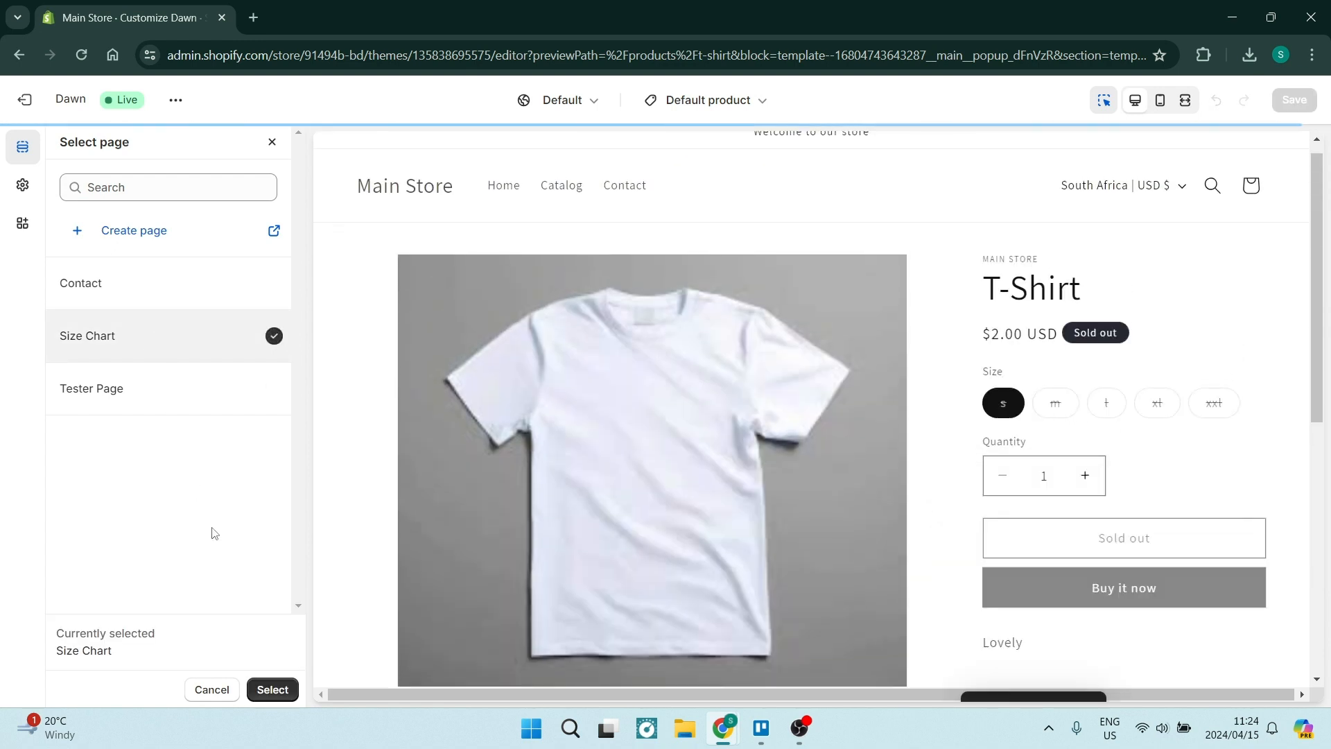
left_click(272, 689)
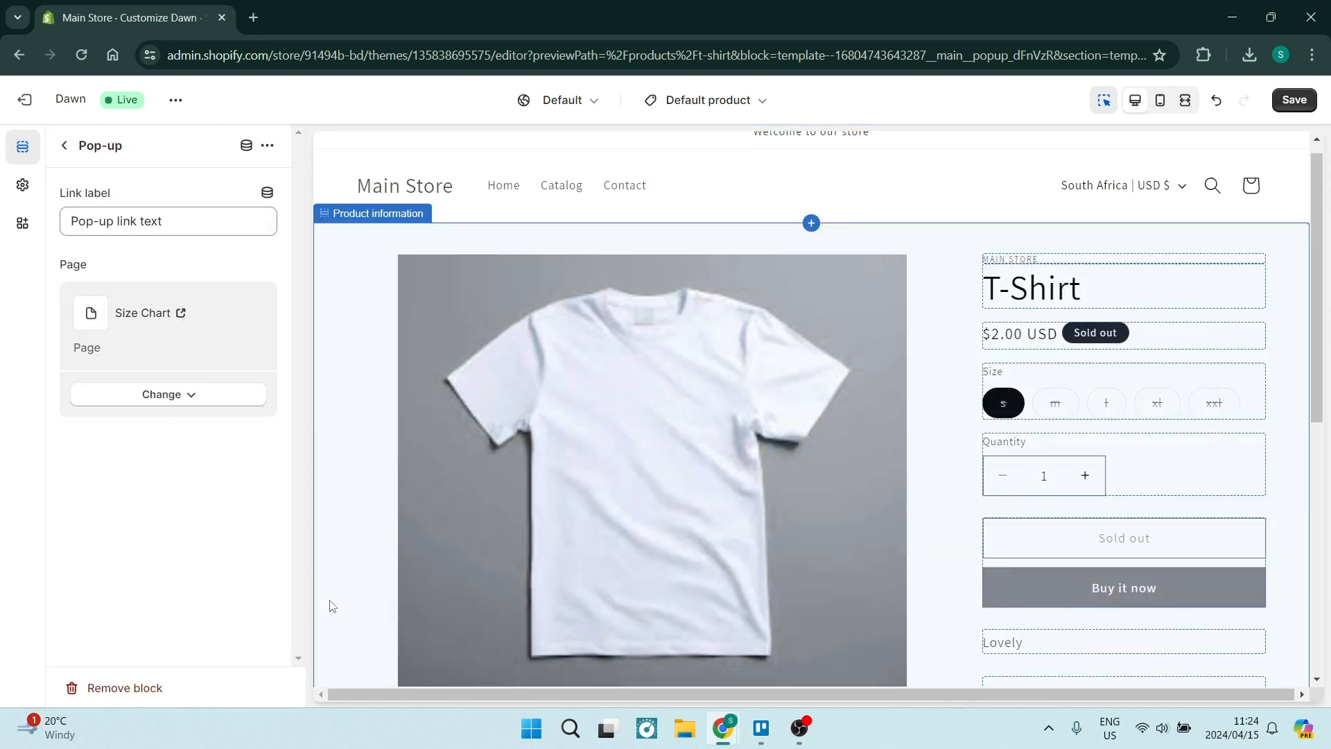
Change the pop-up block's link label to Size Chart
left_click_drag(180, 222, 22, 229)
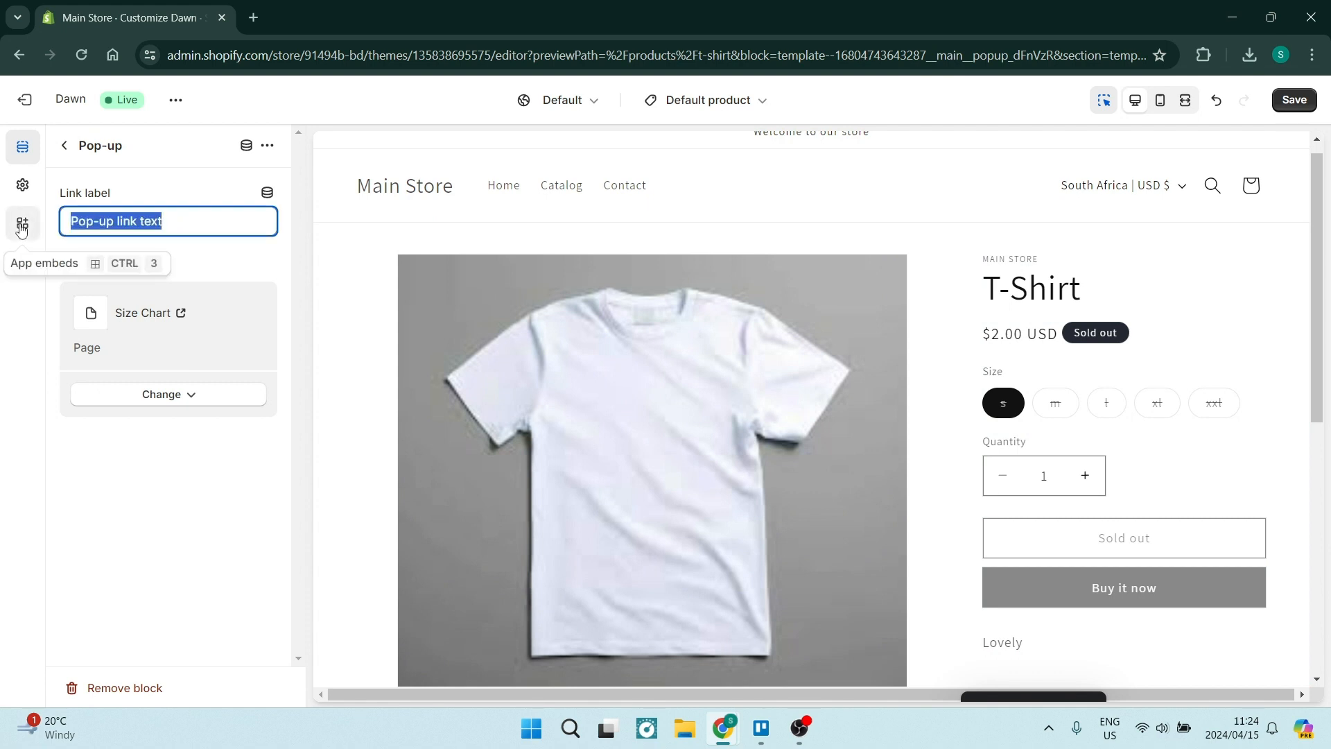
type("Size C")
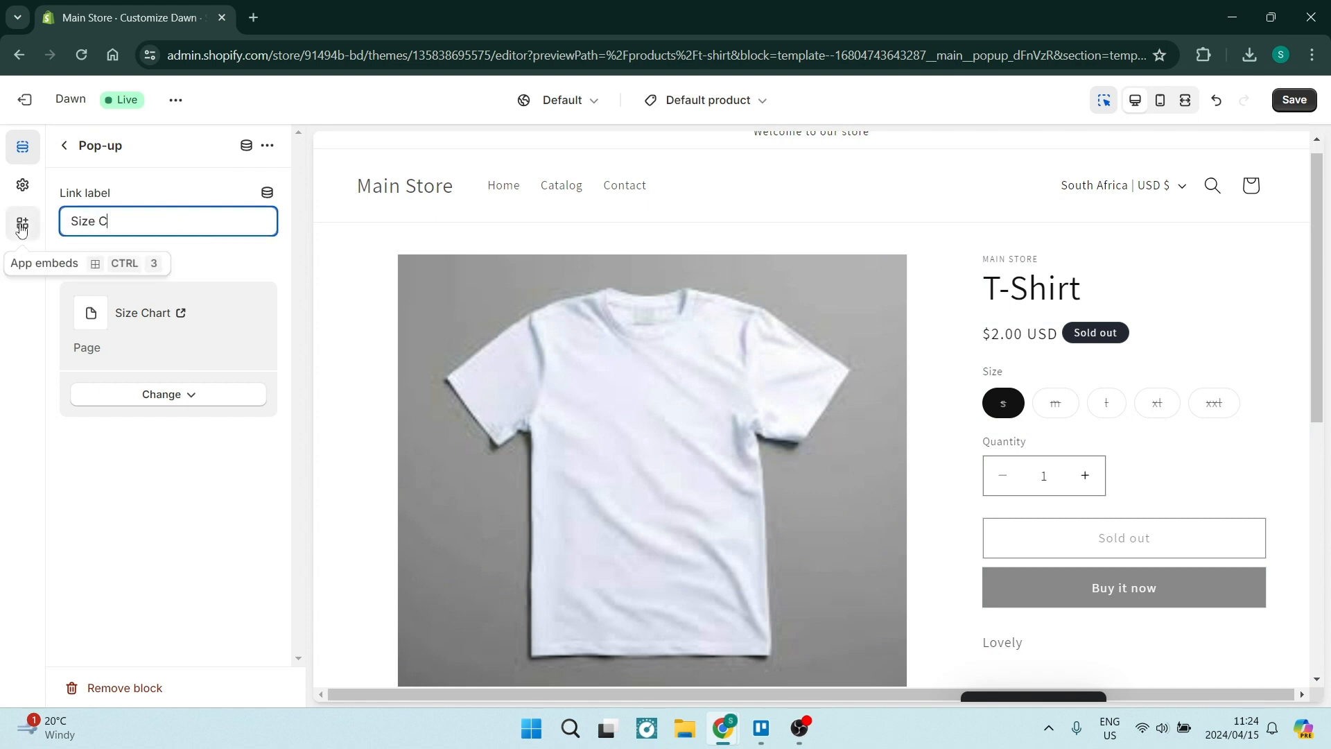
type("ahr")
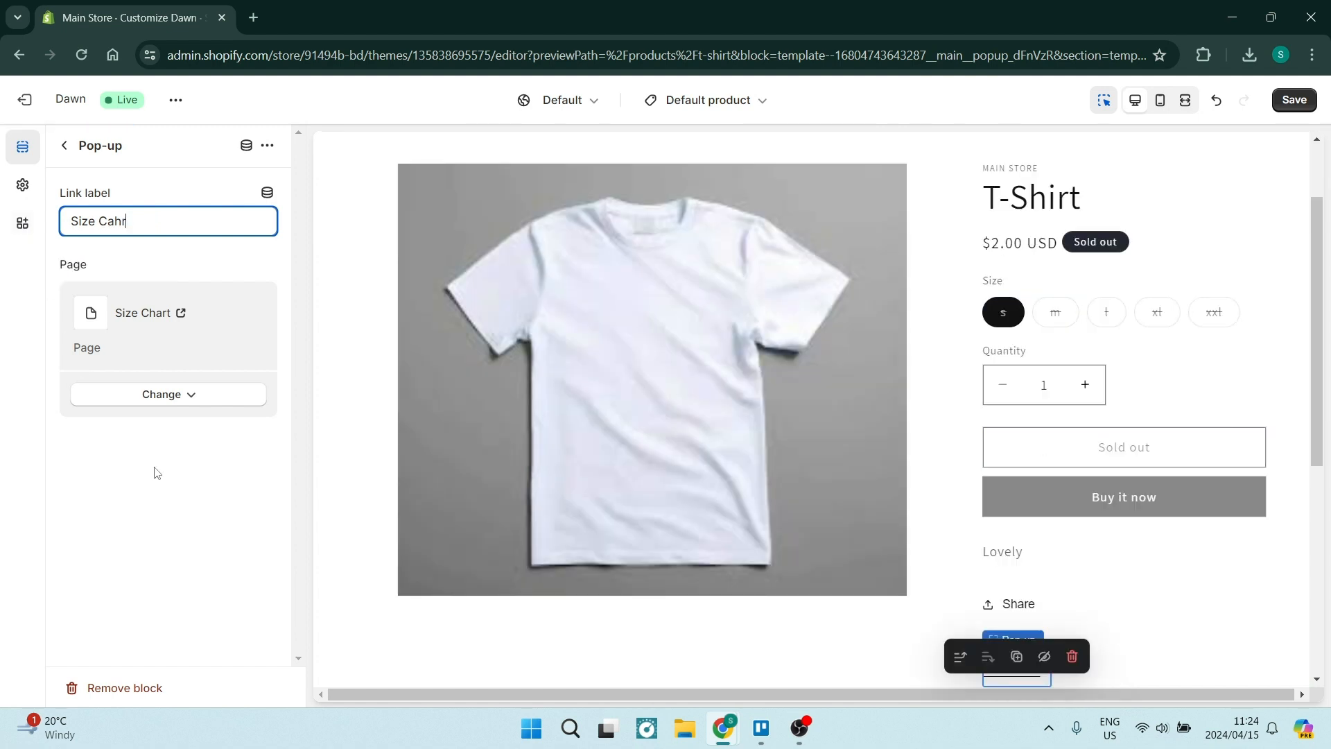
key("BackSpace")
key("BackSpace")
key("BackSpace")
type("hart")
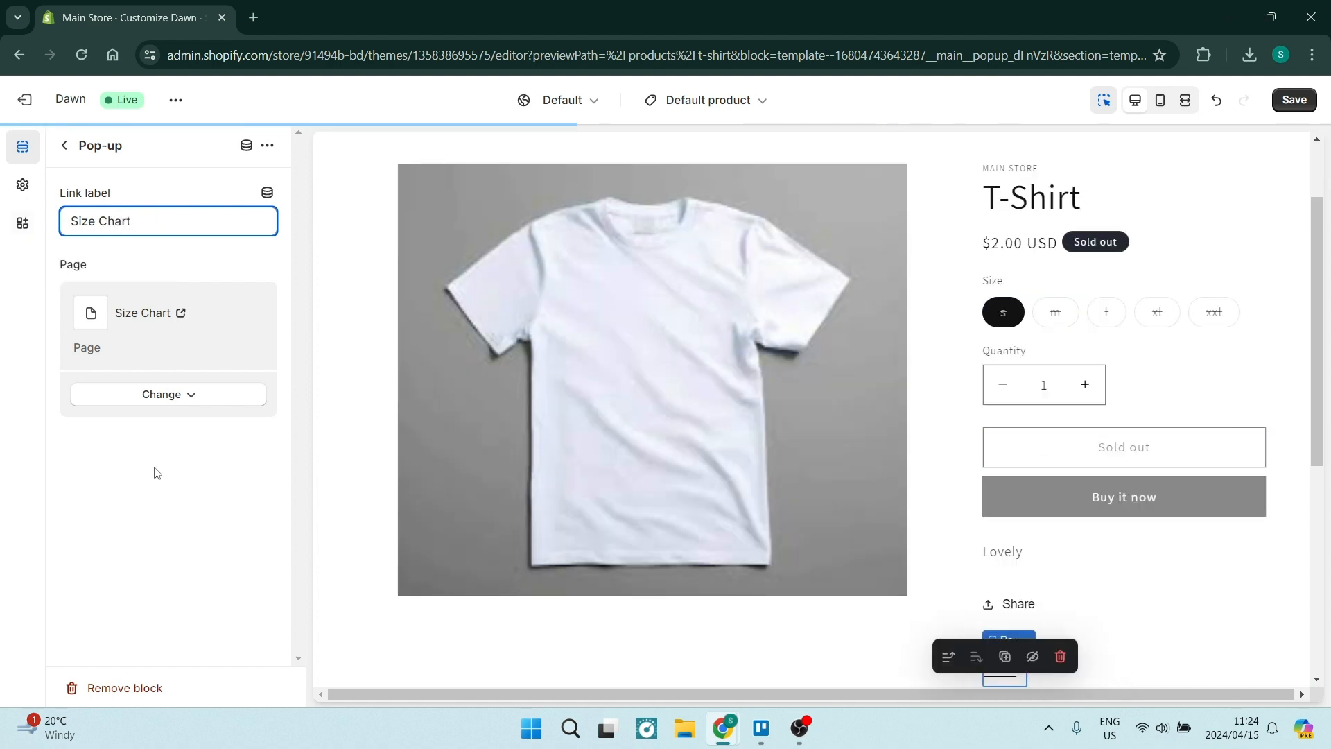
left_click(159, 472)
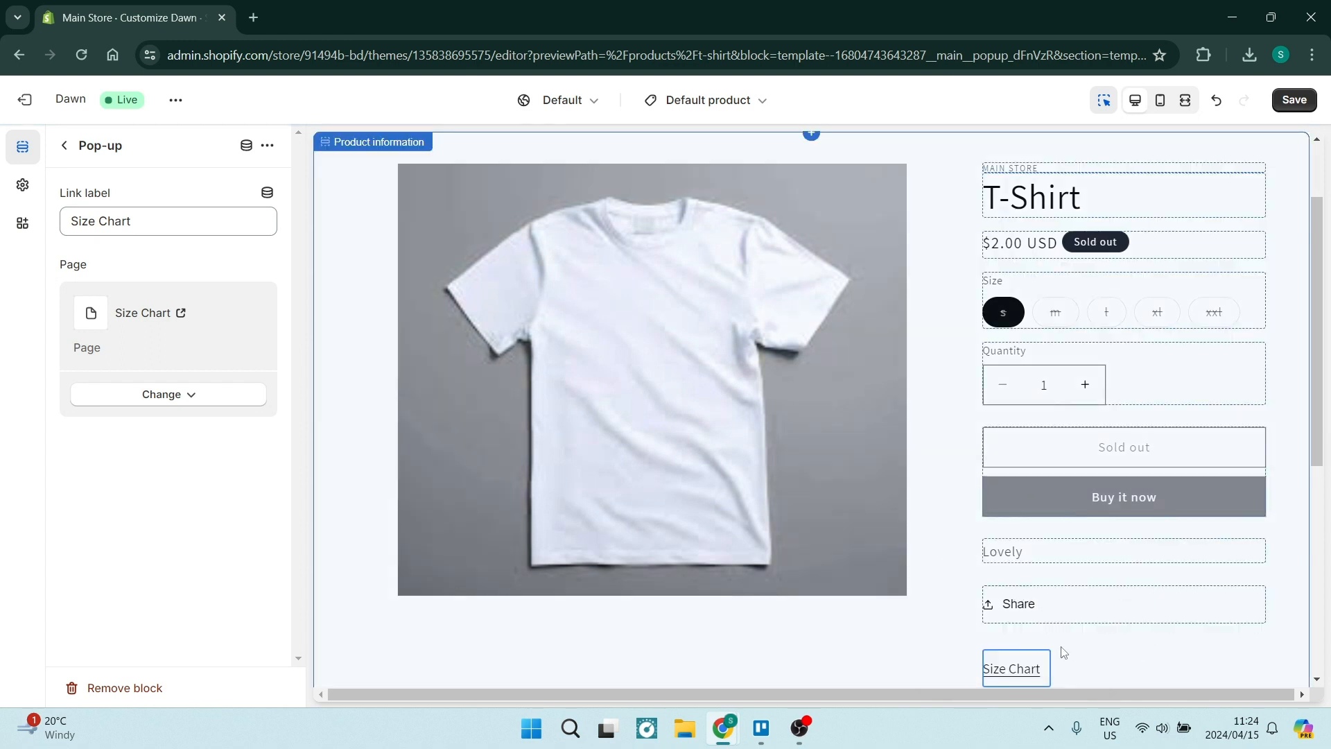
Move the Size Chart block between Title and Price in the Product information section and save the template
scroll(1064, 653, "down", 1)
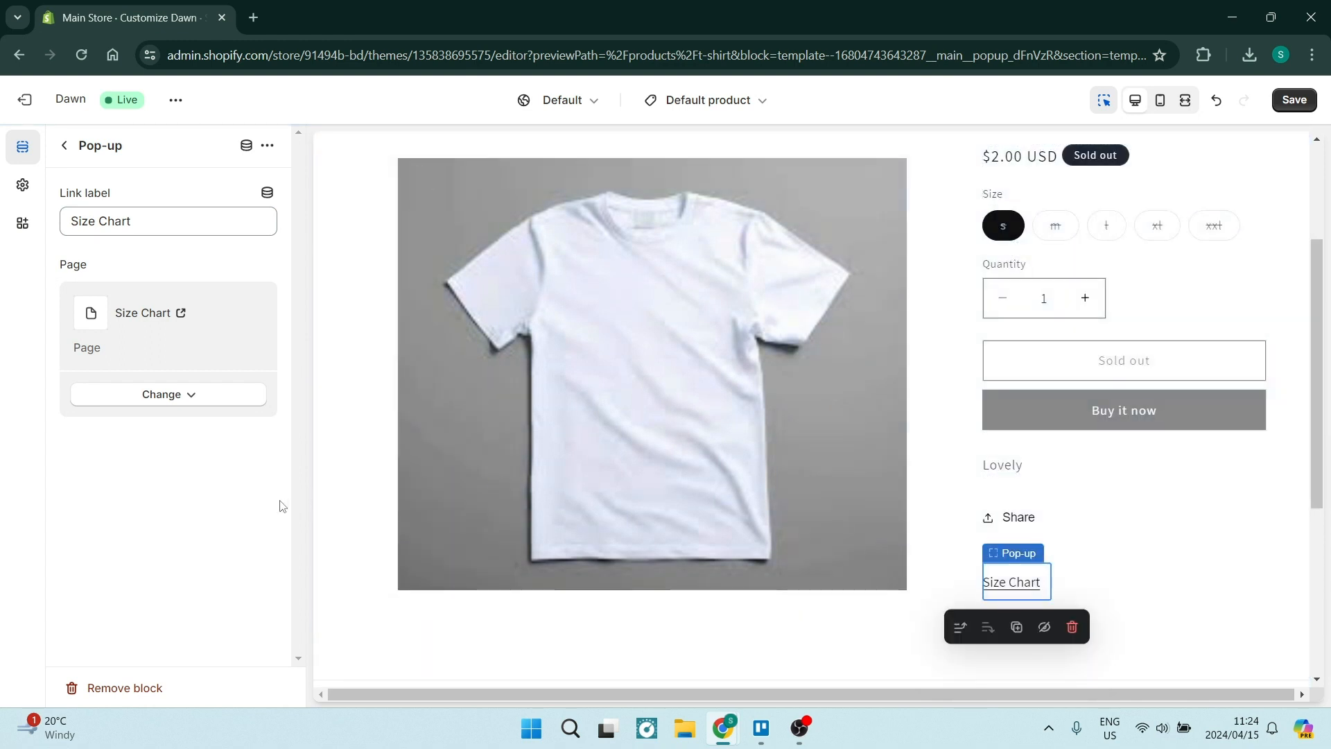
left_click(63, 148)
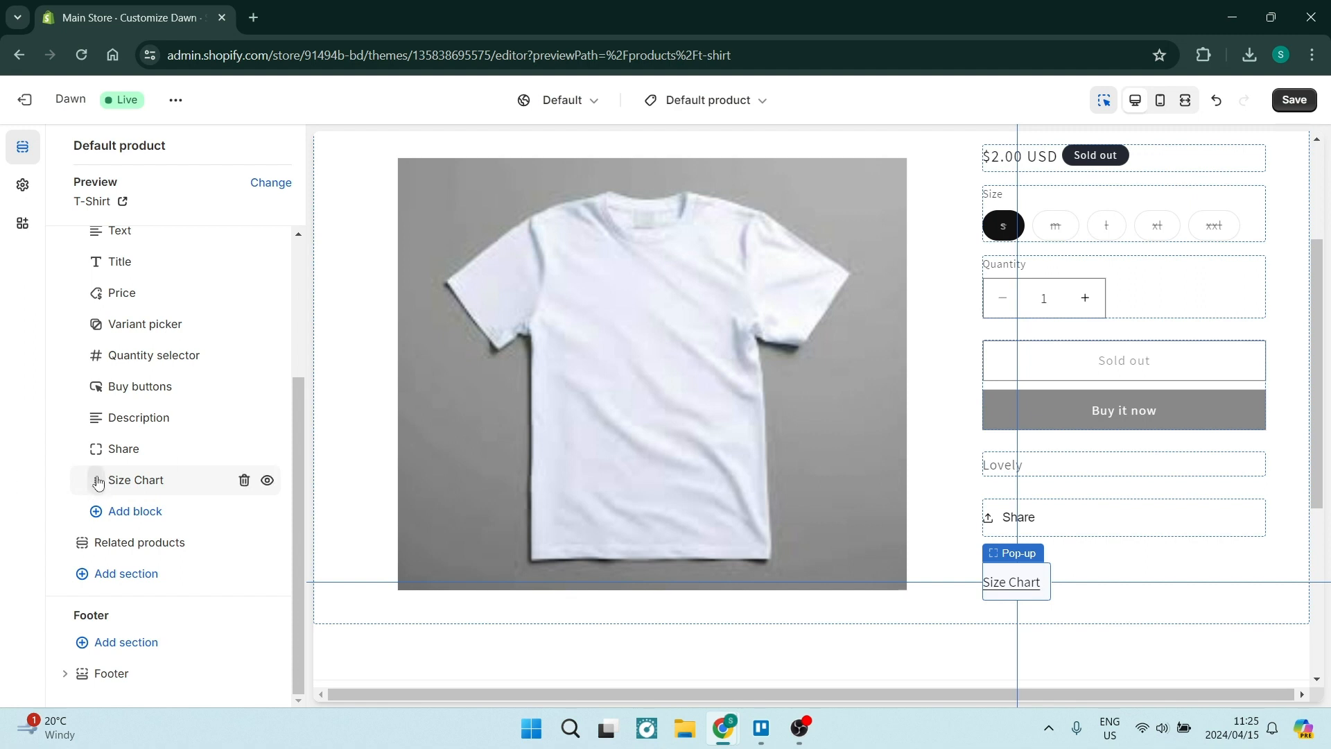
left_click_drag(98, 482, 99, 383)
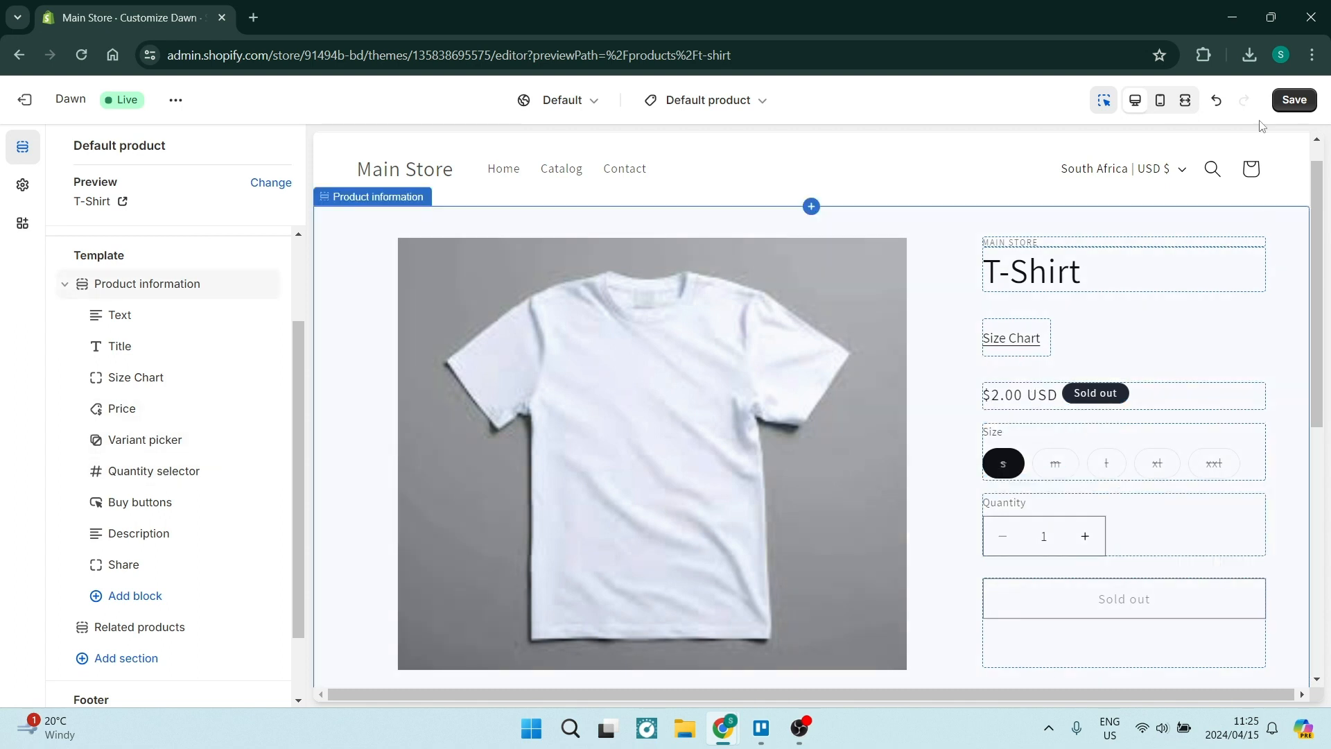
left_click(1293, 100)
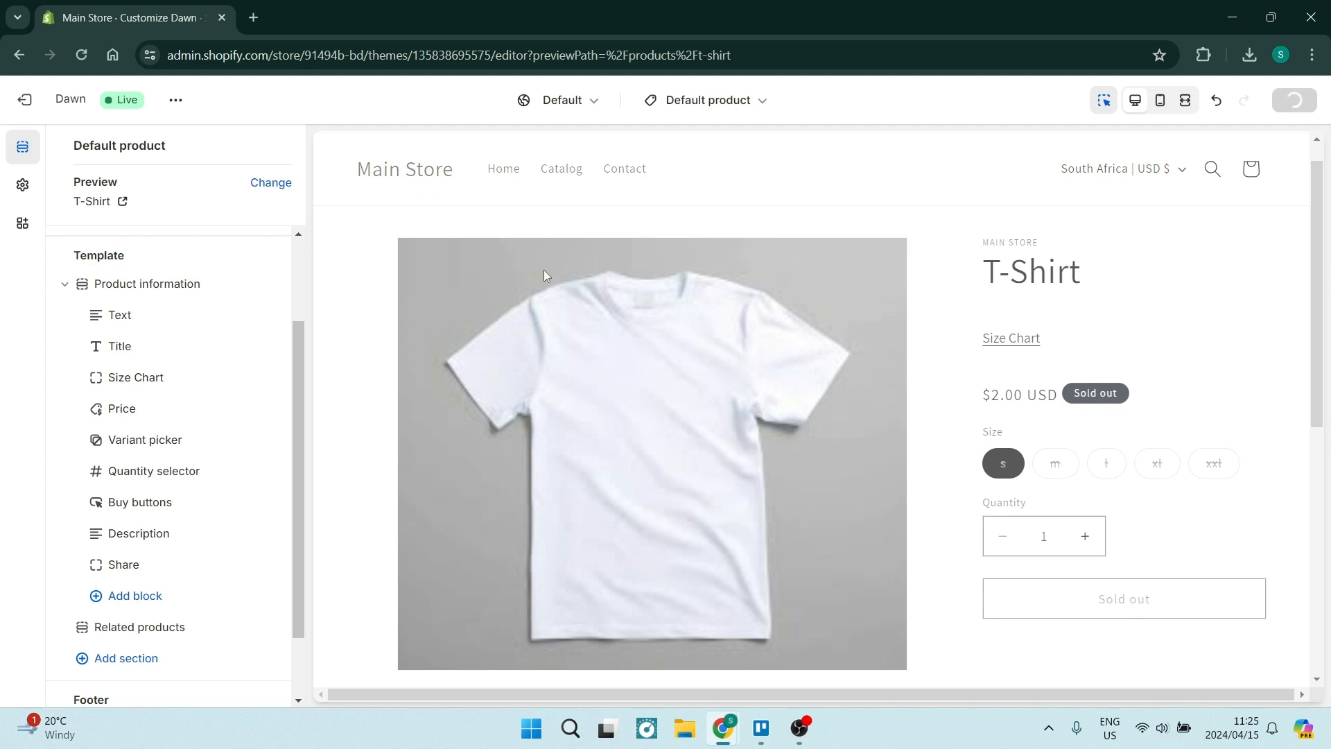
Exit the theme editor, view the online store, and open the T-Shirt product from the featured products
left_click(25, 100)
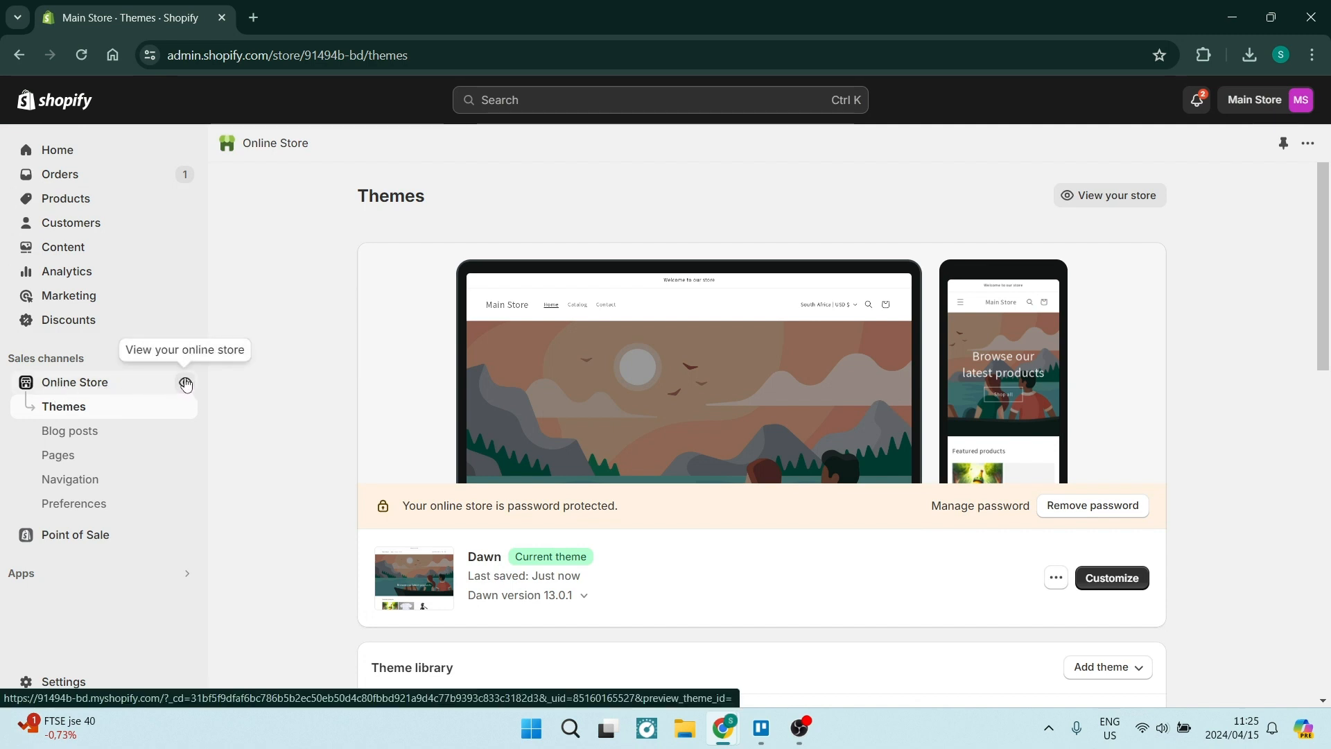
left_click(185, 382)
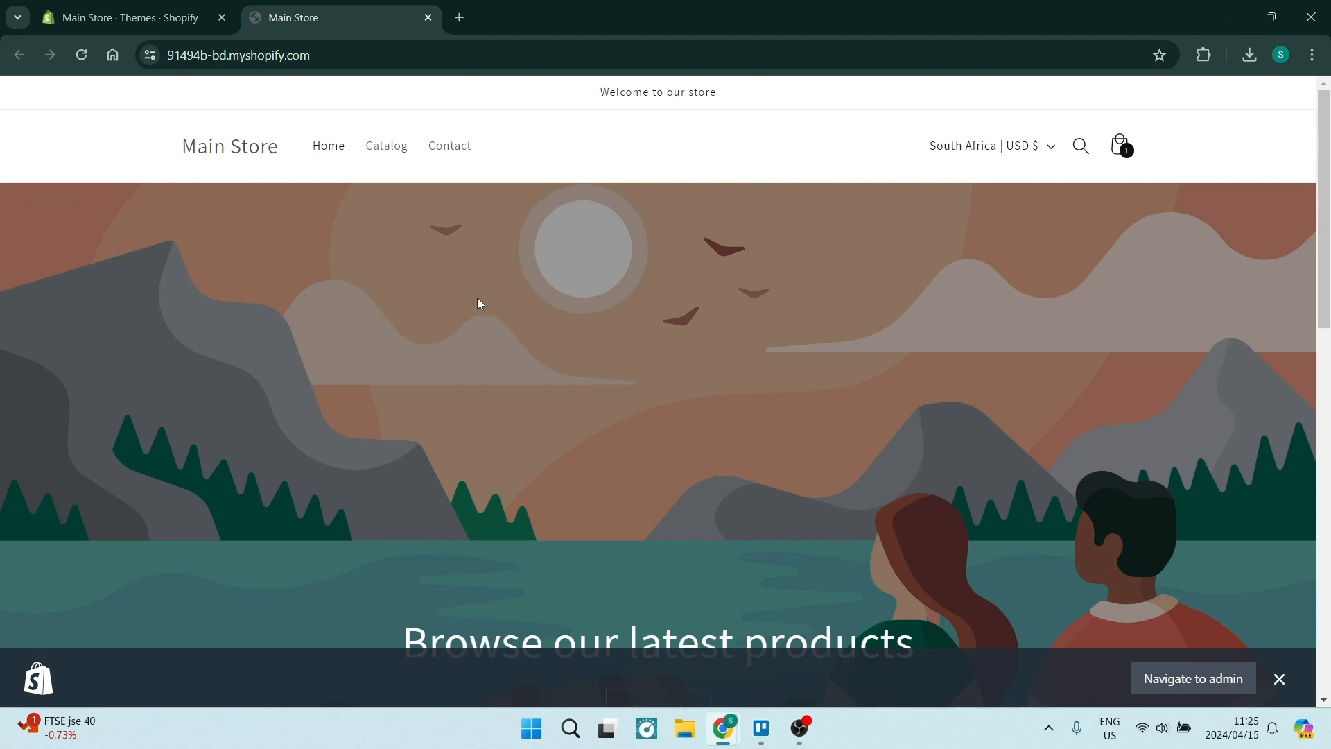
scroll(534, 321, "down", 10)
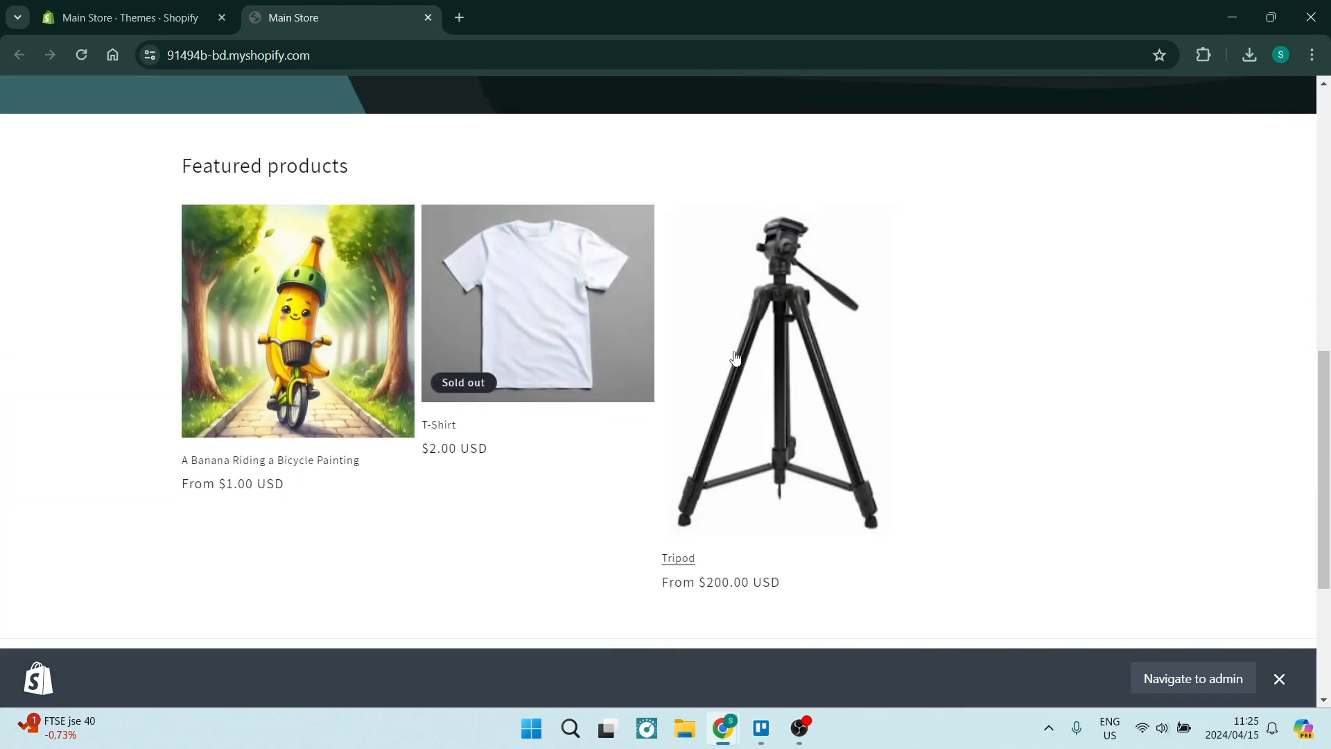
left_click(524, 319)
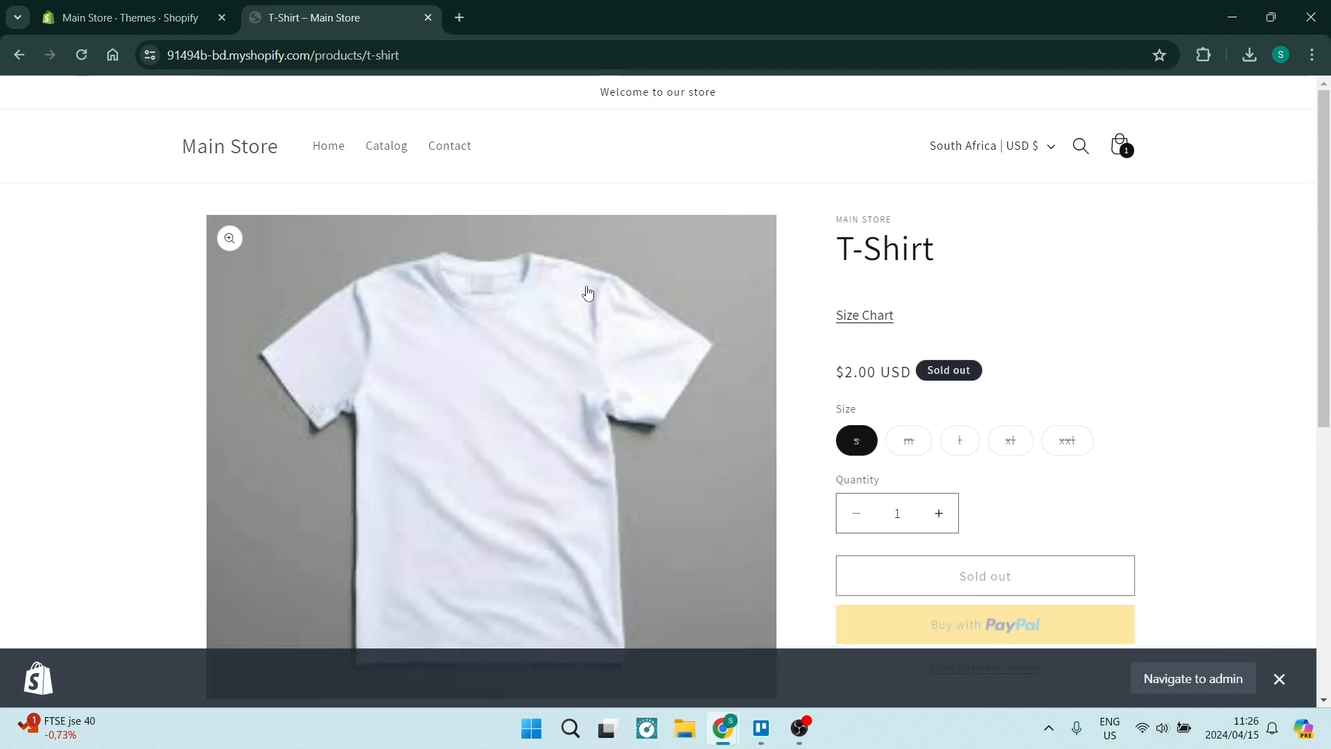
Open the Size Chart pop-up on the T-Shirt page, examine its measurement table and image, and close it
left_click(858, 331)
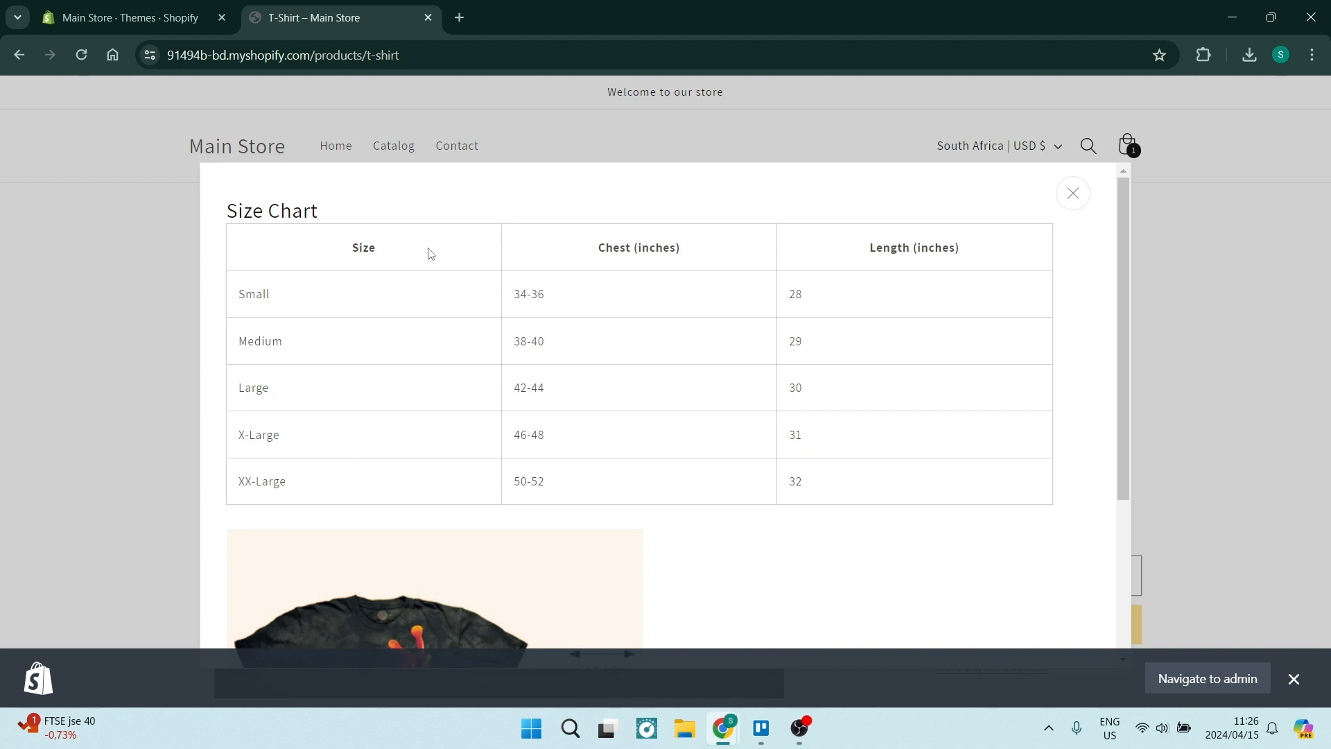
scroll(784, 439, "down", 1)
scroll(783, 439, "down", 3)
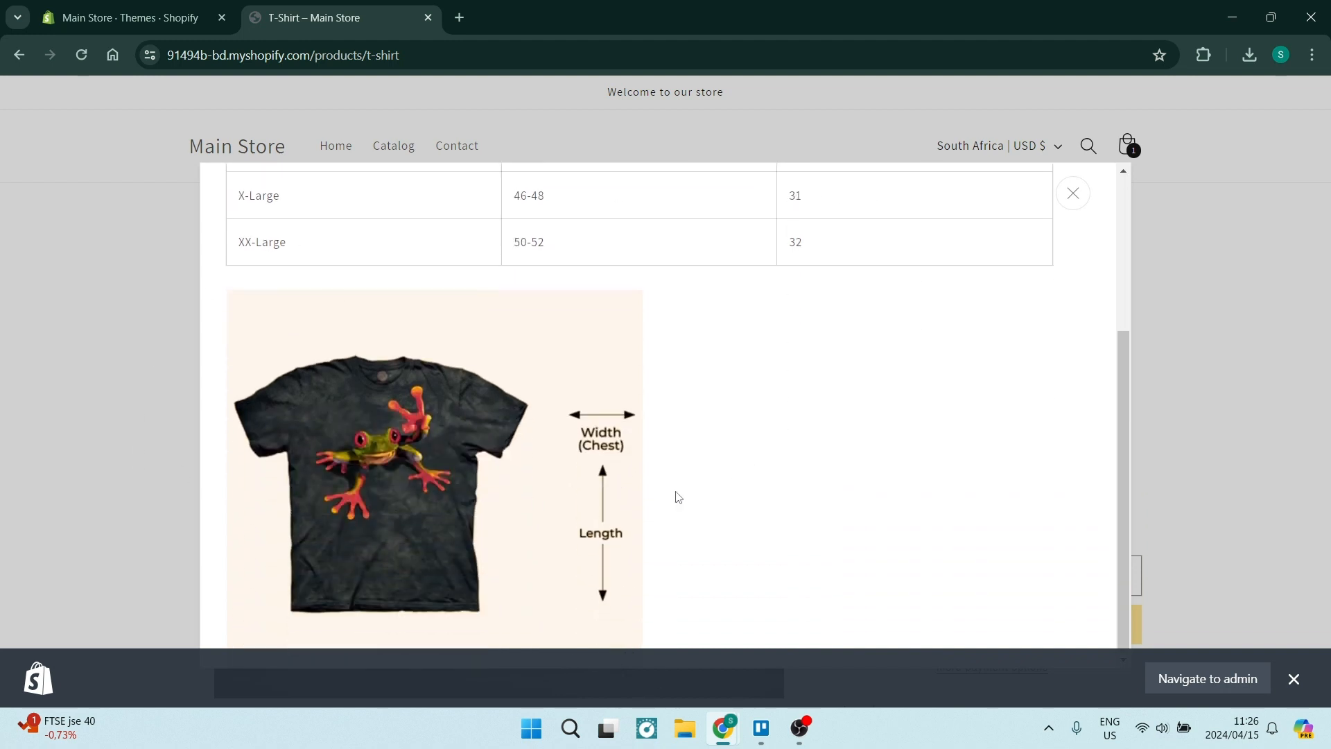
scroll(693, 478, "up", 3)
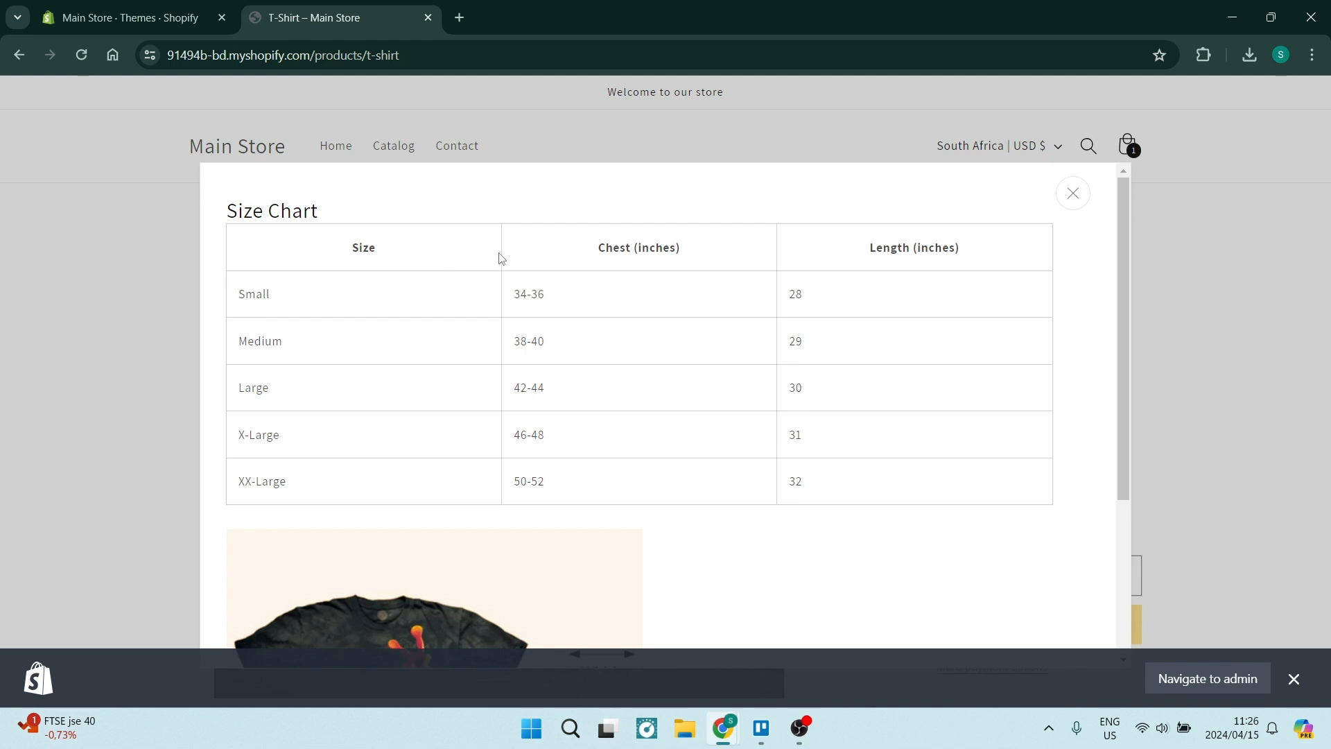
scroll(693, 442, "down", 3)
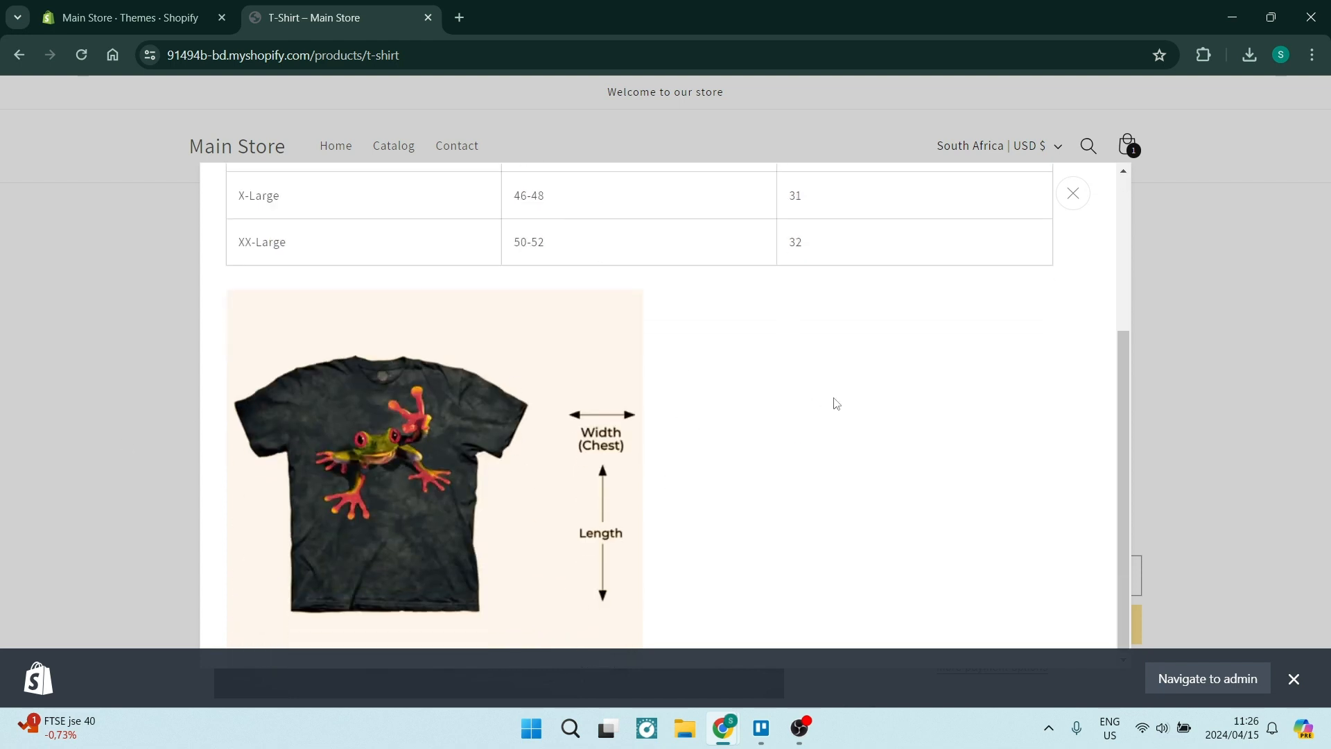
scroll(836, 403, "up", 3)
left_click(1073, 194)
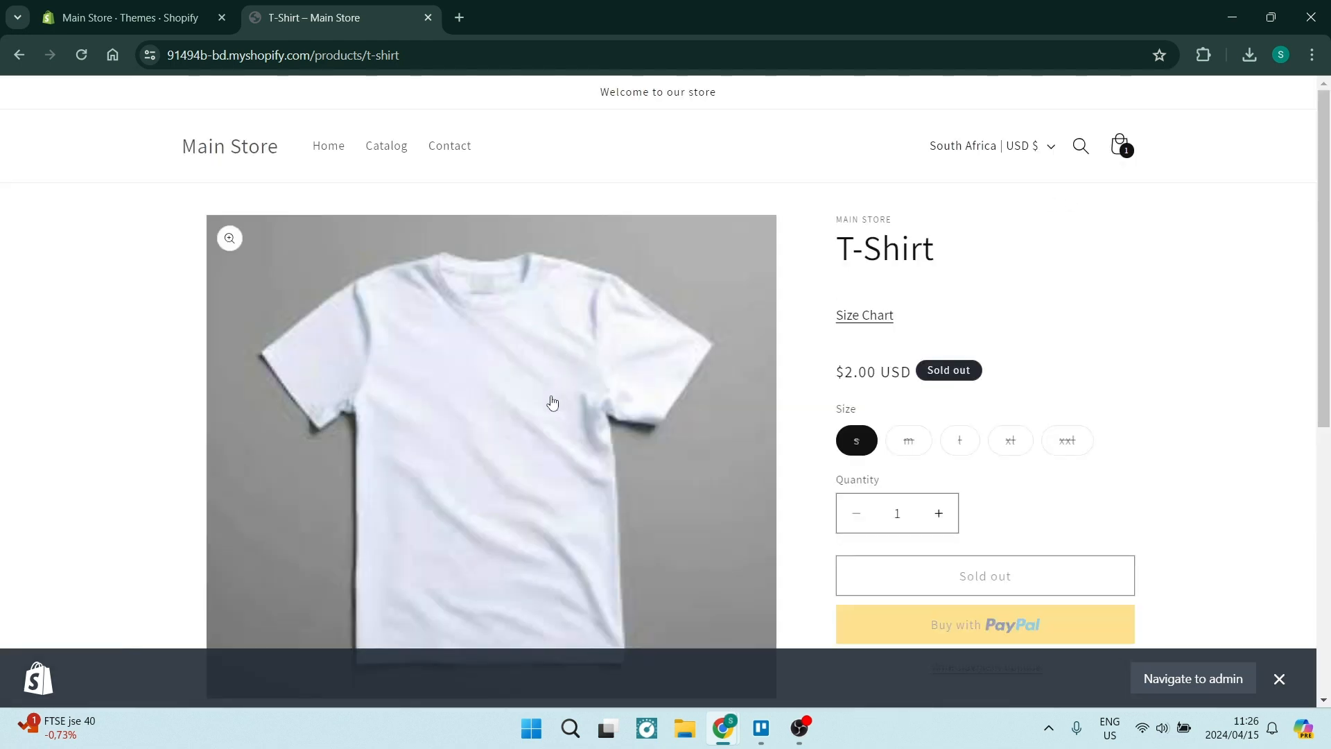